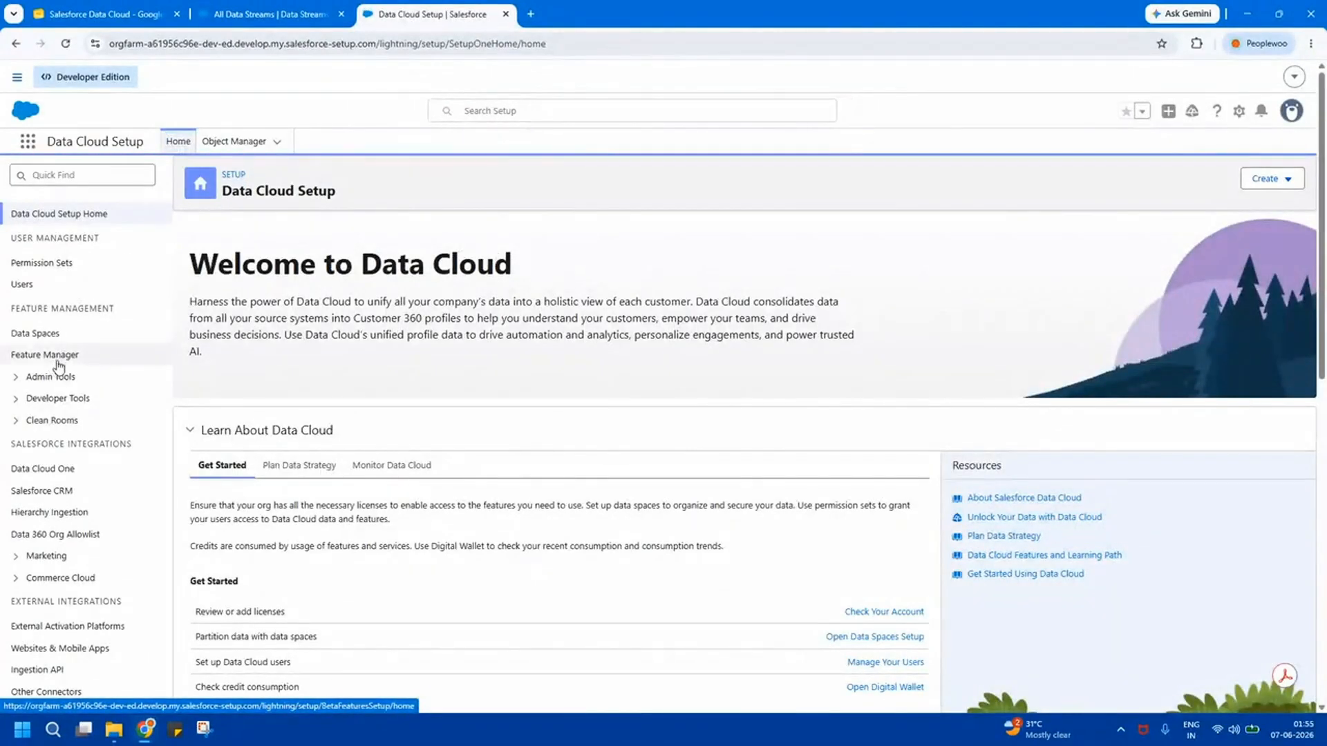
Open the Salesforce CRM integration setup and examine the existing standard connection's name, alias, status, last update and org ID.
left_click(41, 491)
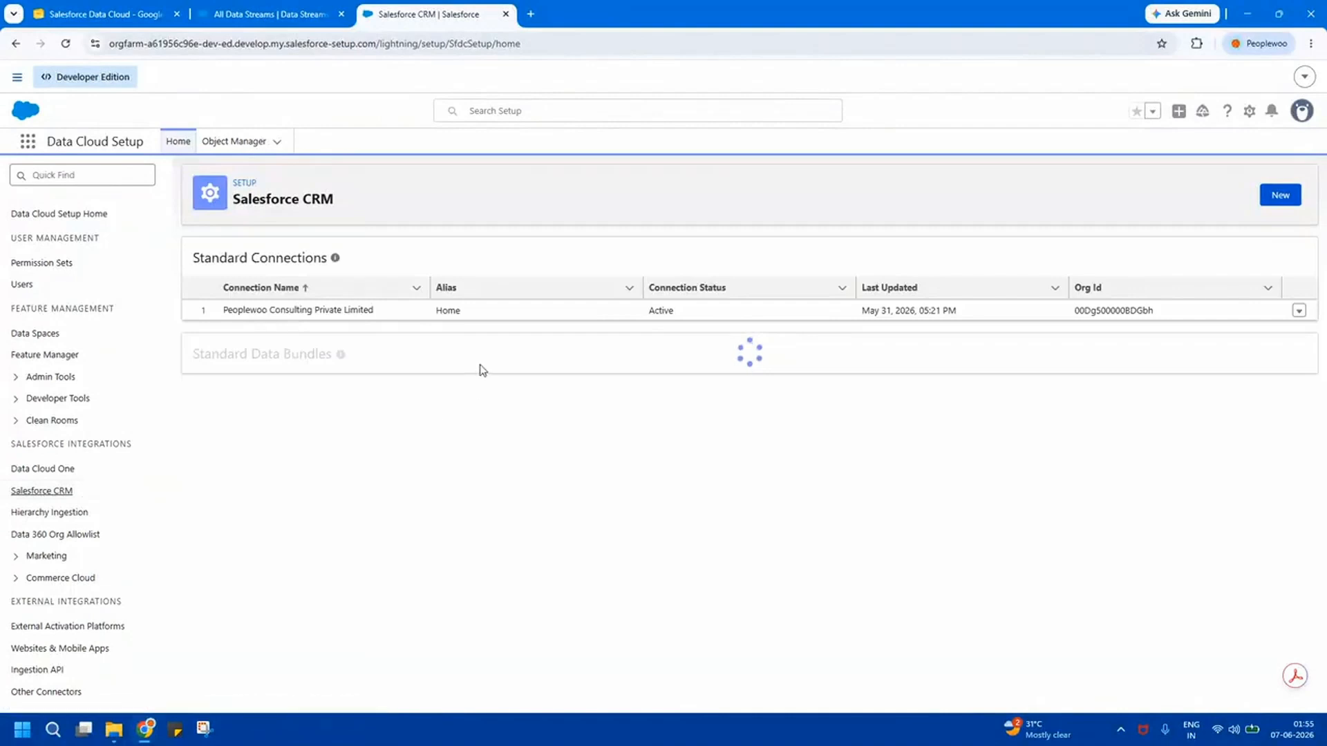
left_click_drag(223, 310, 381, 319)
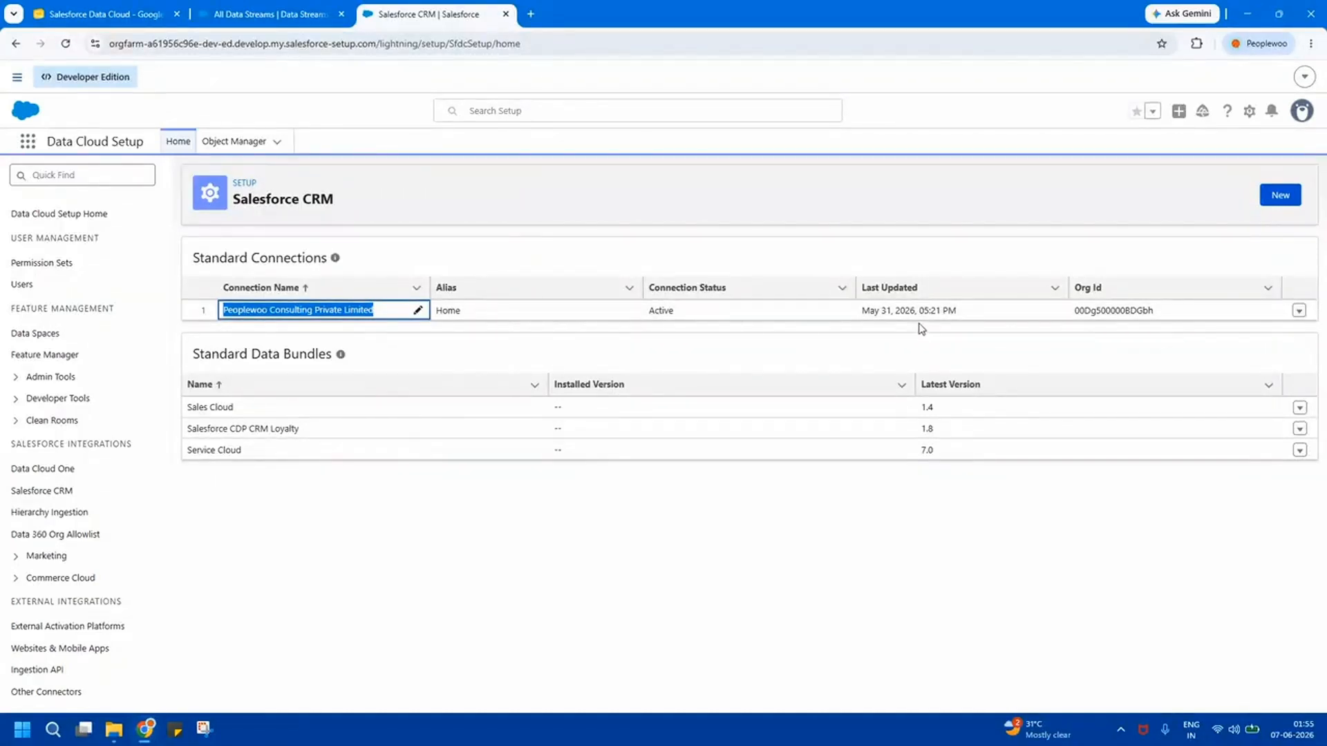
left_click(453, 356)
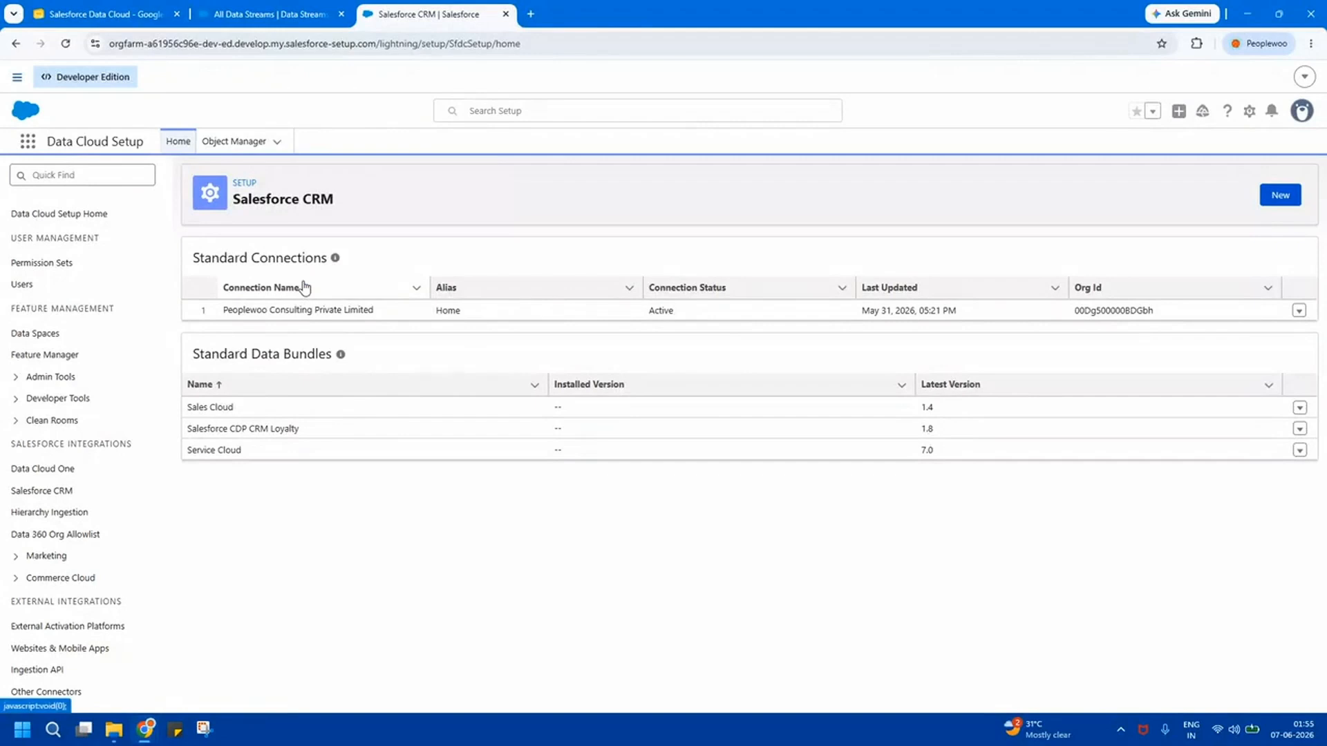
left_click_drag(237, 311, 436, 317)
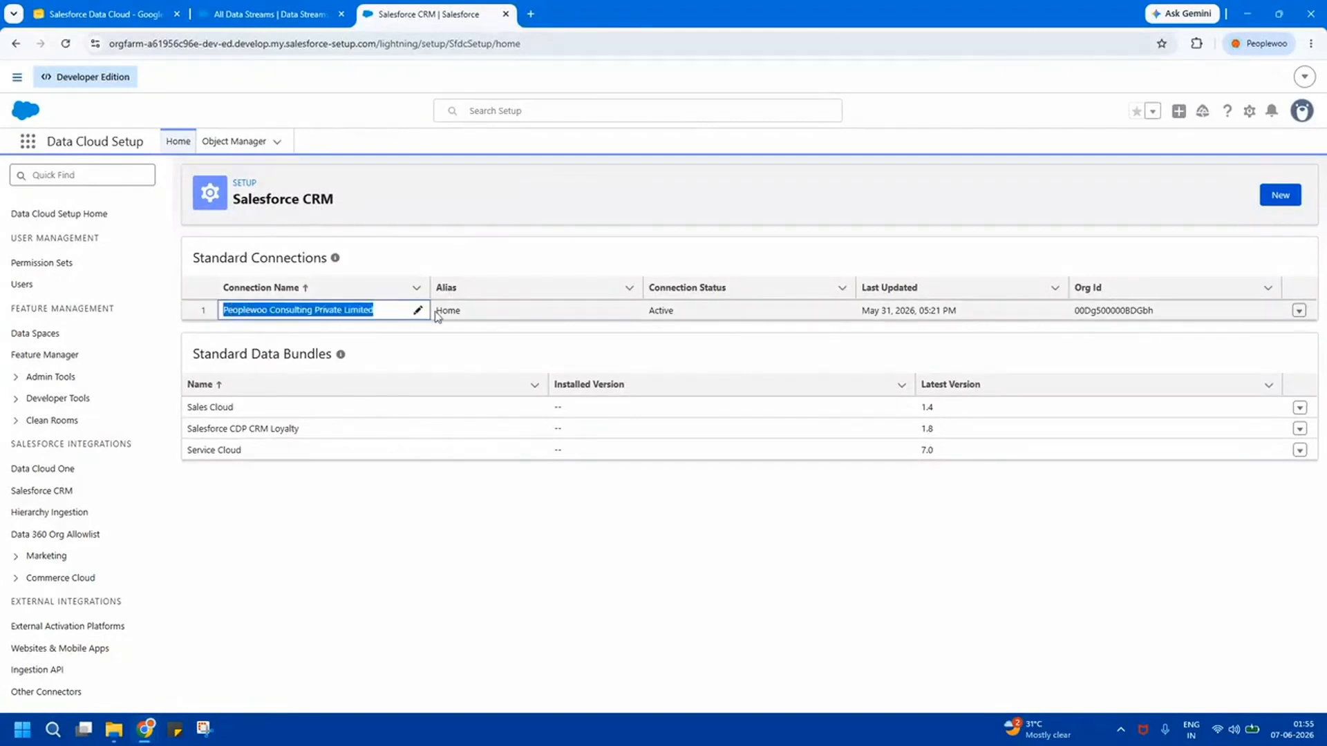
left_click_drag(246, 310, 969, 306)
left_click_drag(1151, 313, 1068, 321)
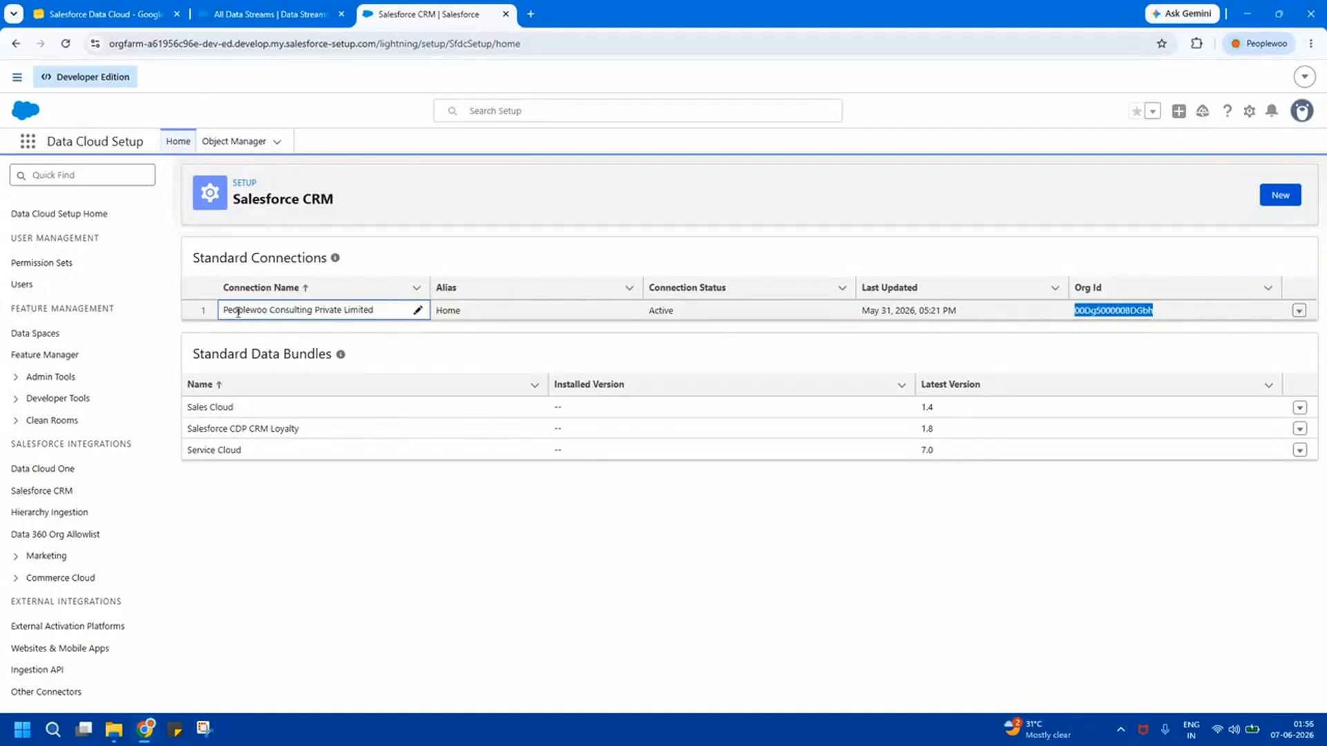
left_click_drag(238, 310, 1158, 316)
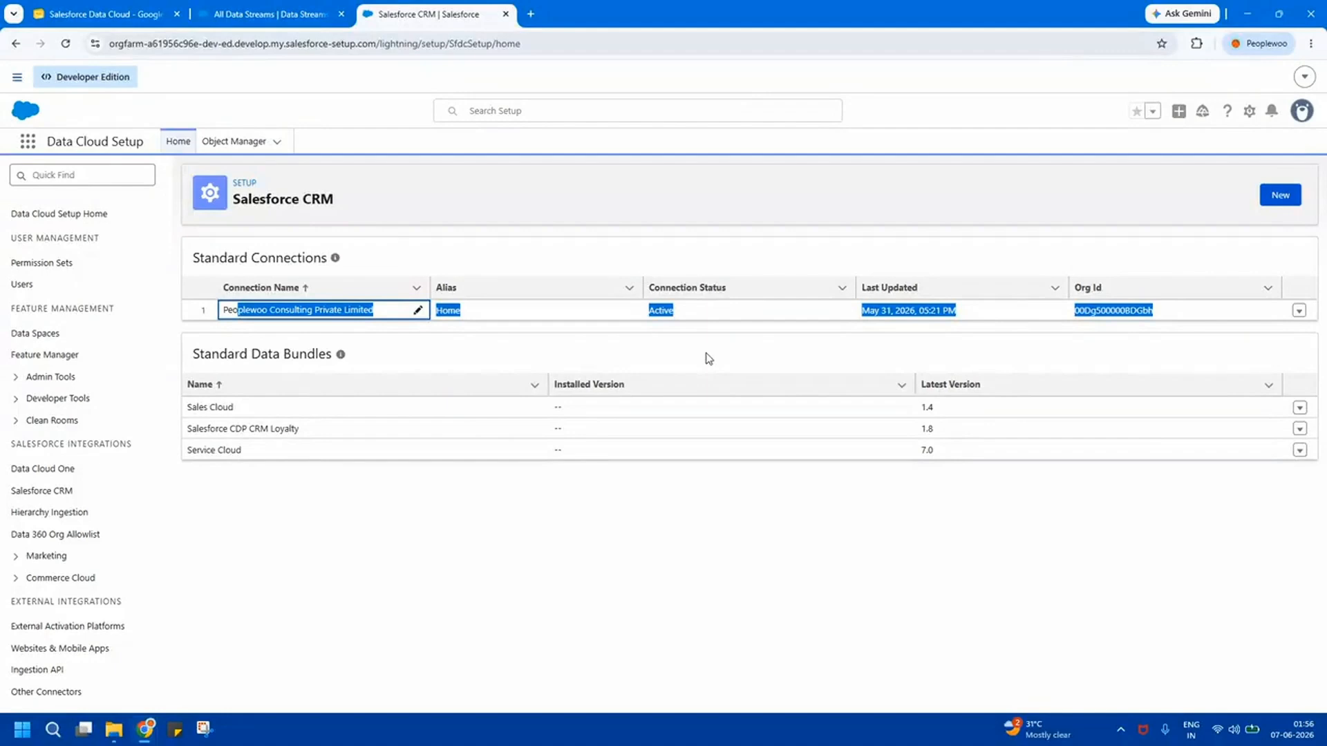
Install the Sales Cloud standard data bundle for all users and read the package installation email in Gmail.
left_click(1299, 409)
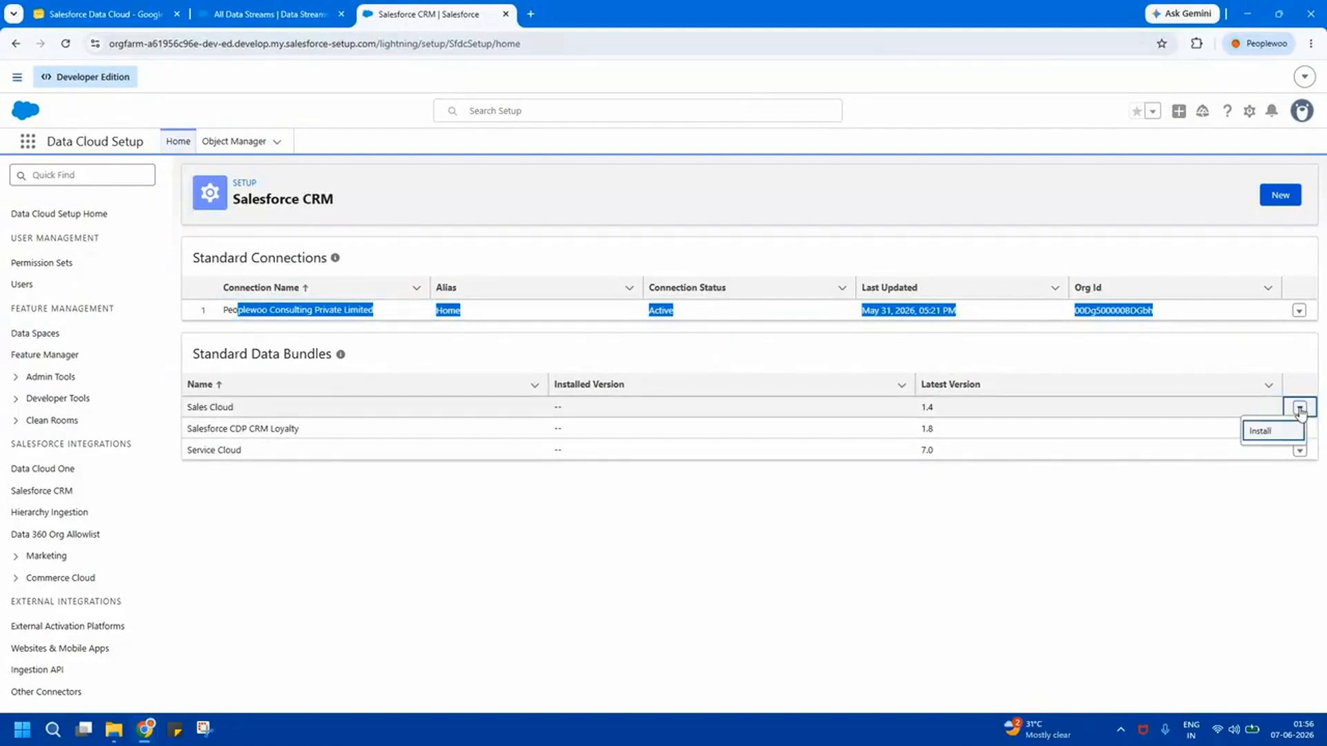
left_click(1270, 433)
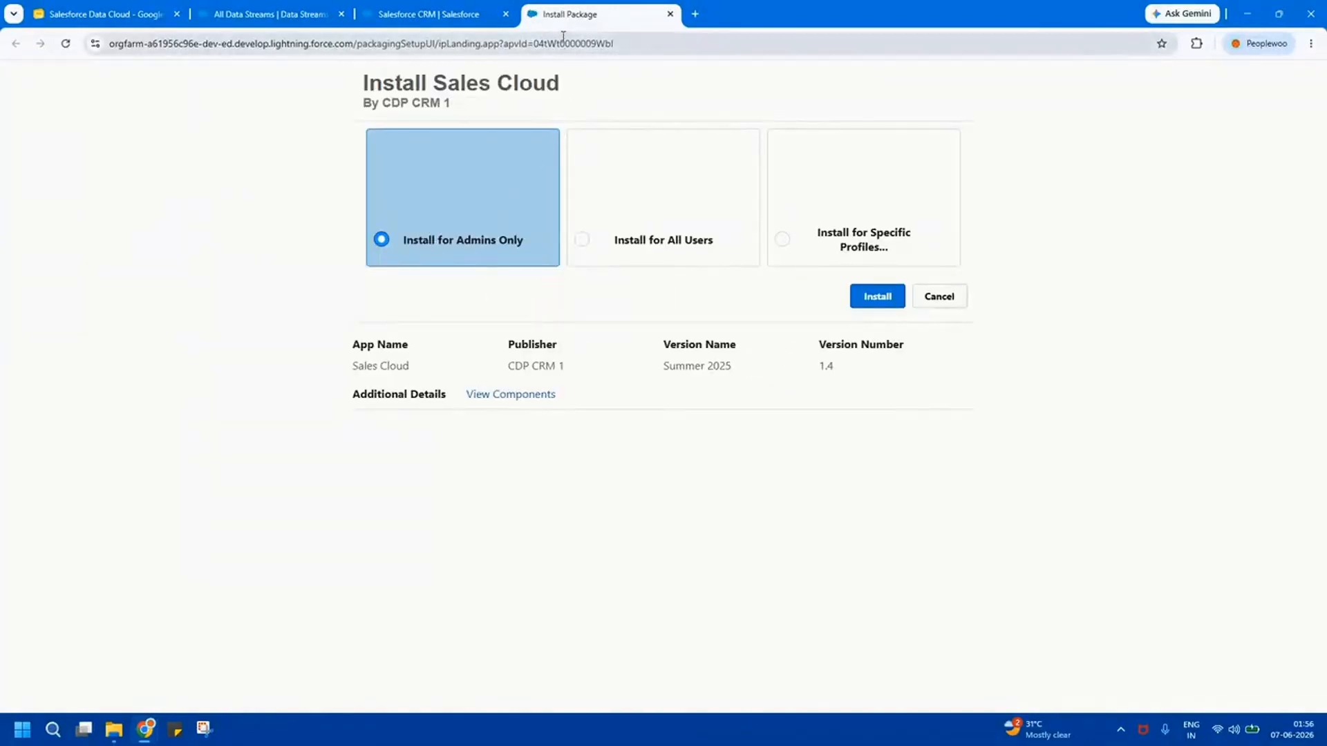
left_click(642, 247)
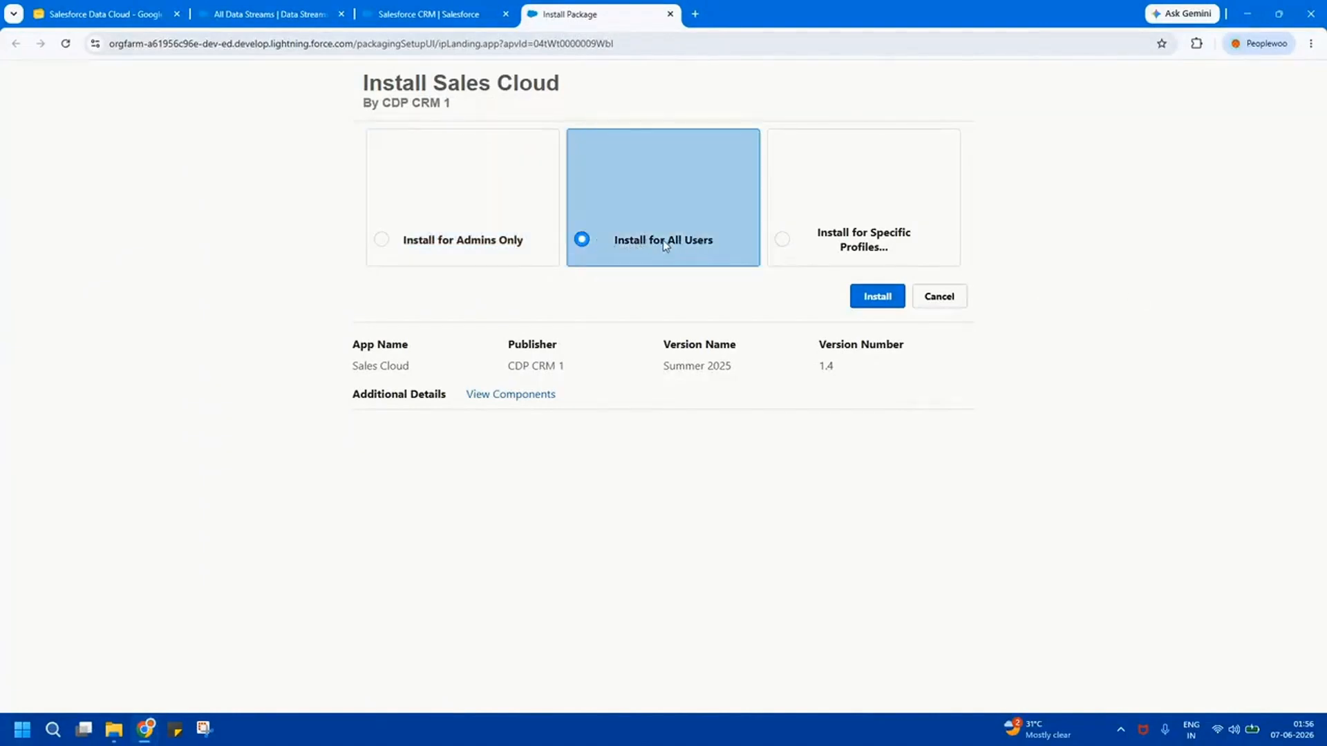
left_click(883, 300)
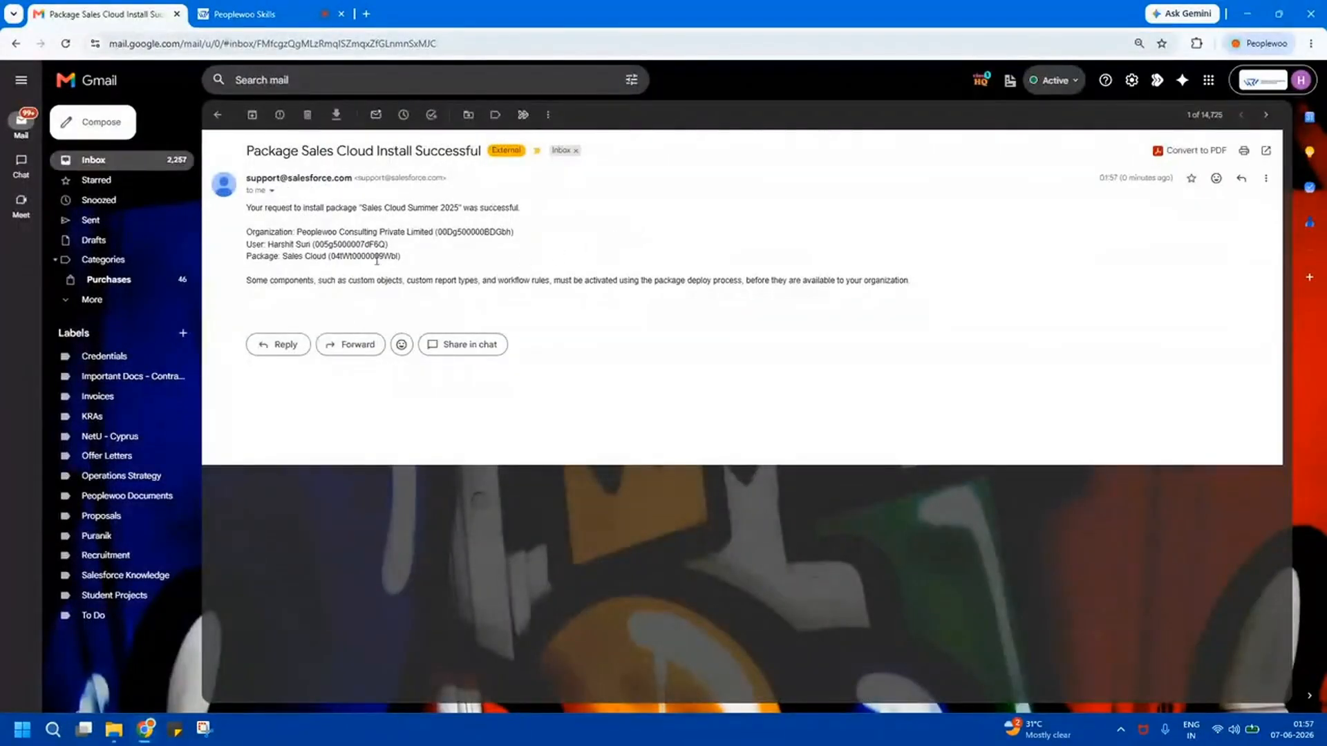
left_click_drag(247, 208, 938, 291)
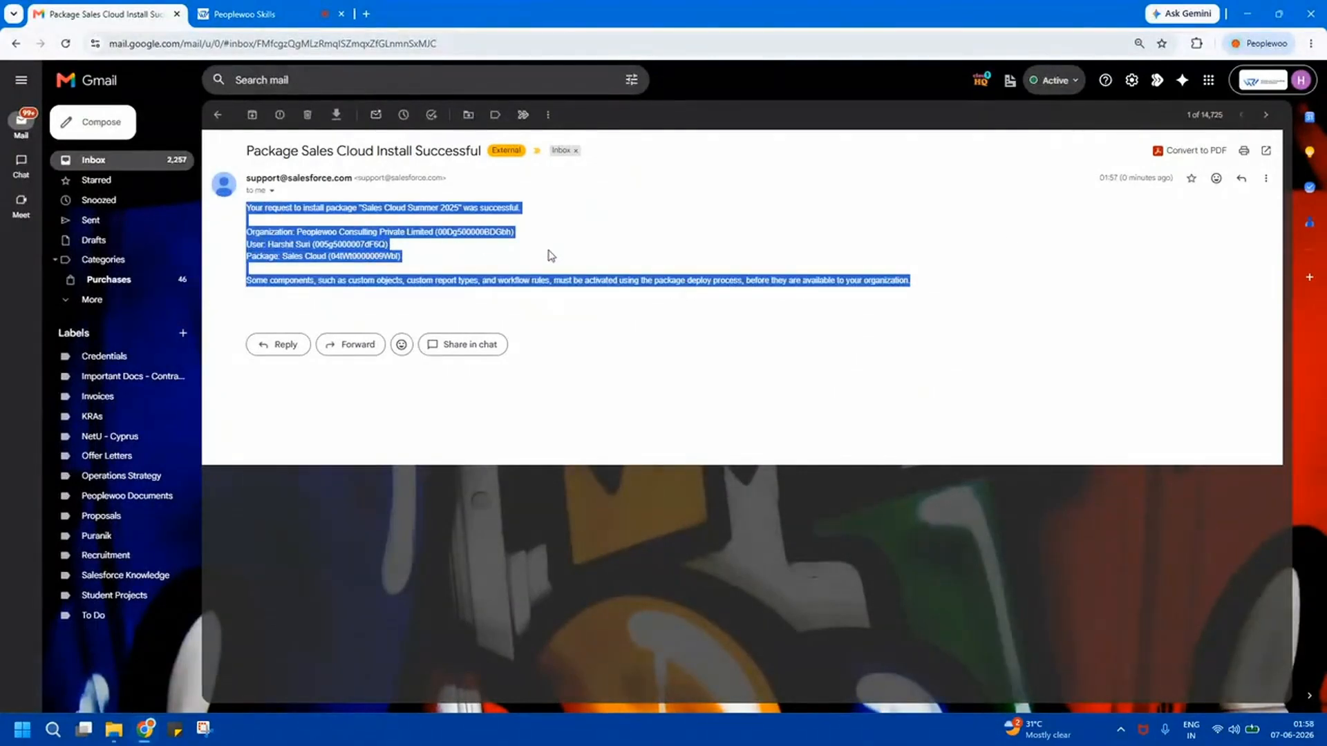
Switch back to the Salesforce window, open the Data Cloud app and close the old All Data Streams page.
left_click(146, 727)
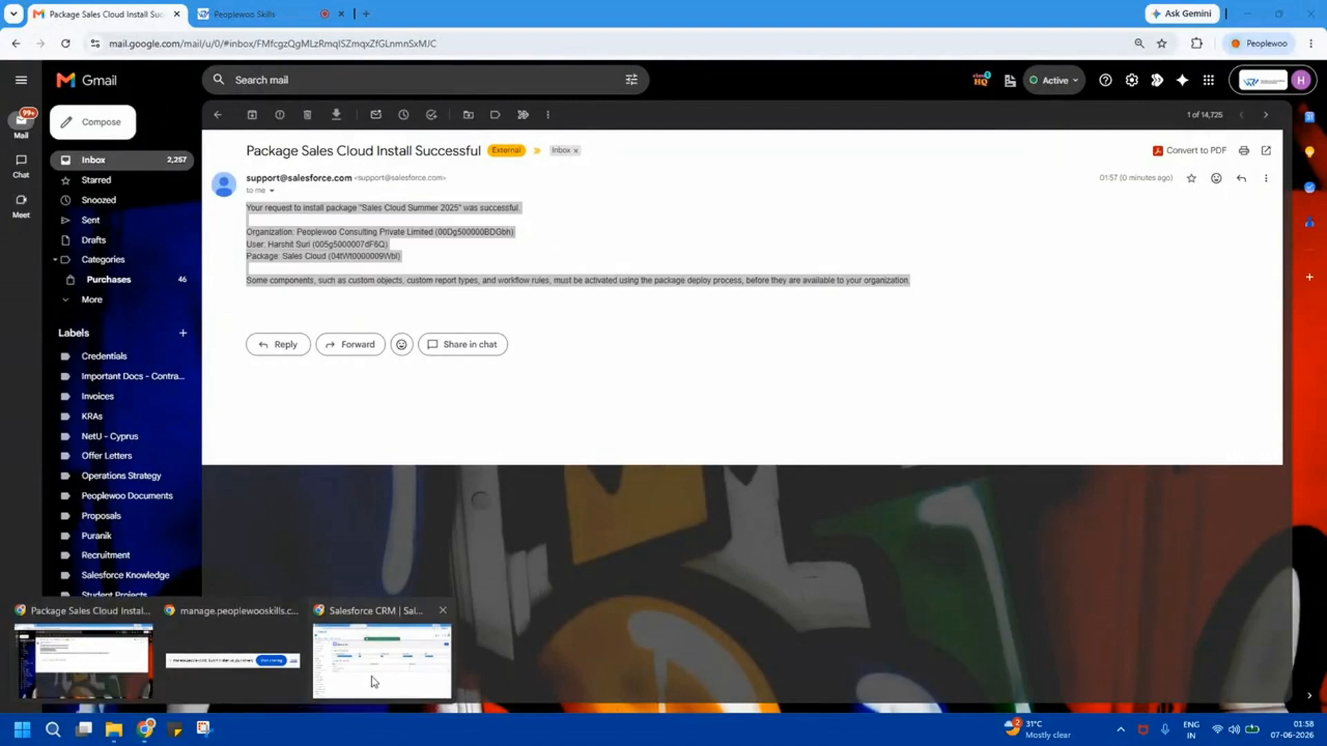
left_click(382, 661)
type("data clo")
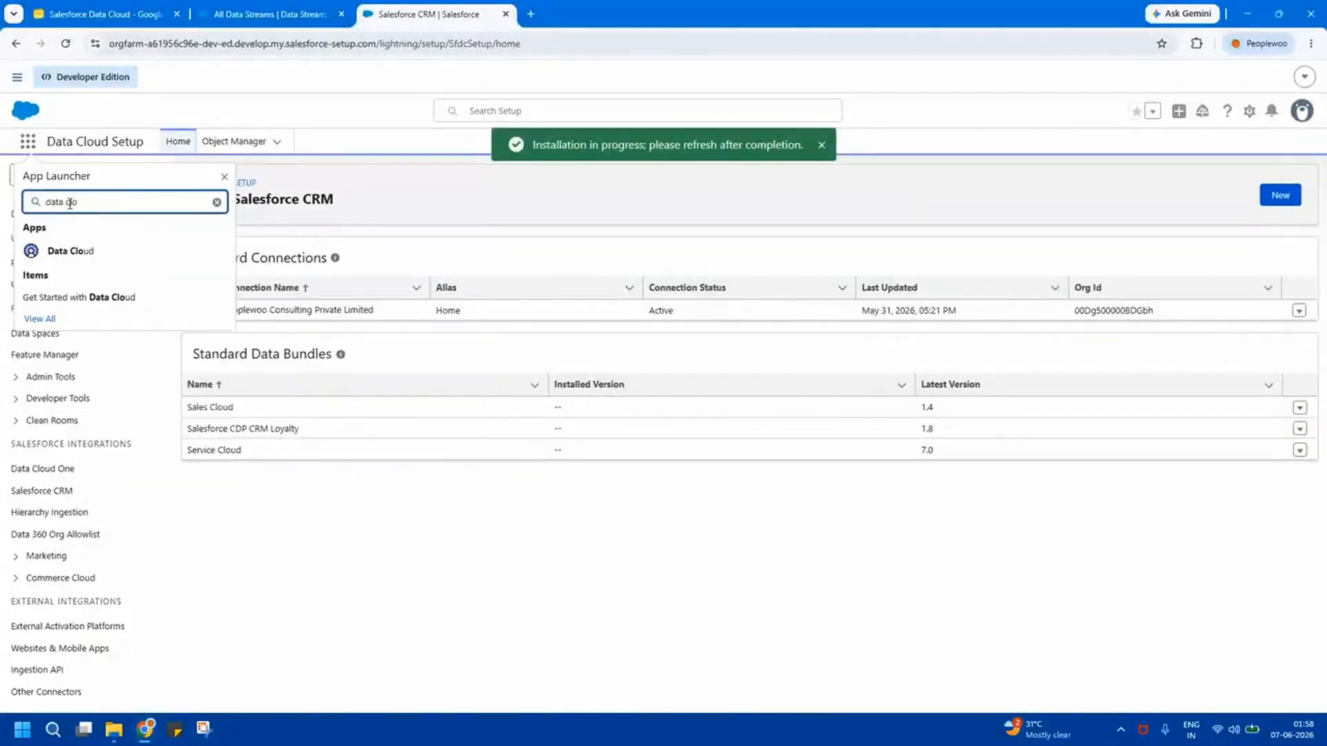
left_click(73, 250)
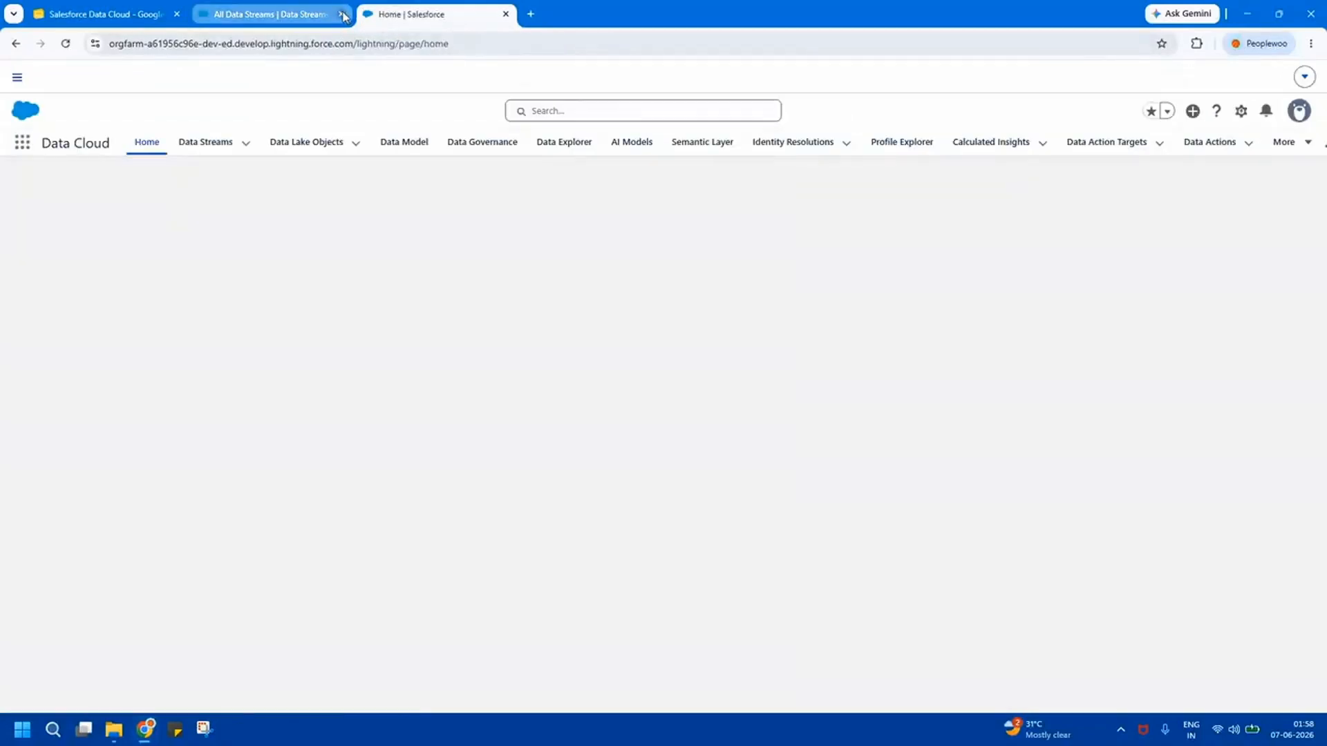
left_click(342, 14)
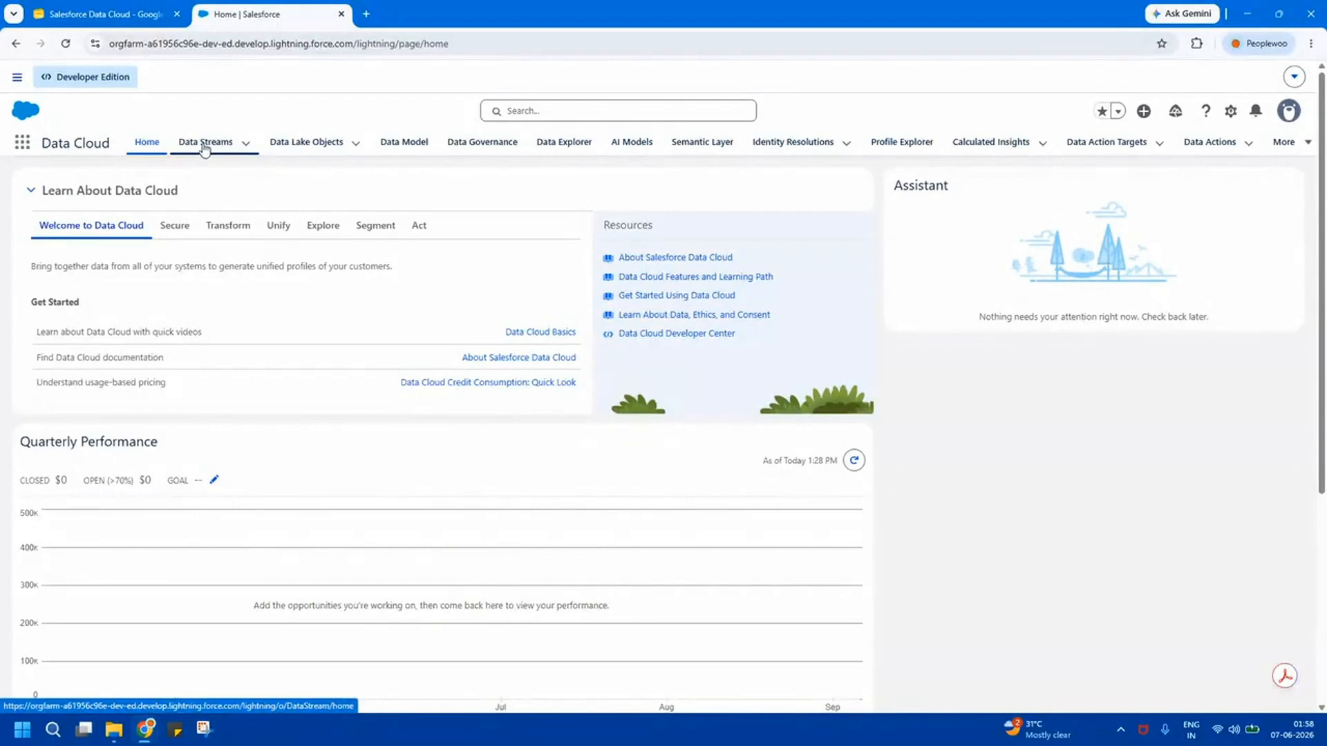
Start a new data stream using Salesforce CRM as the connected source.
left_click(205, 147)
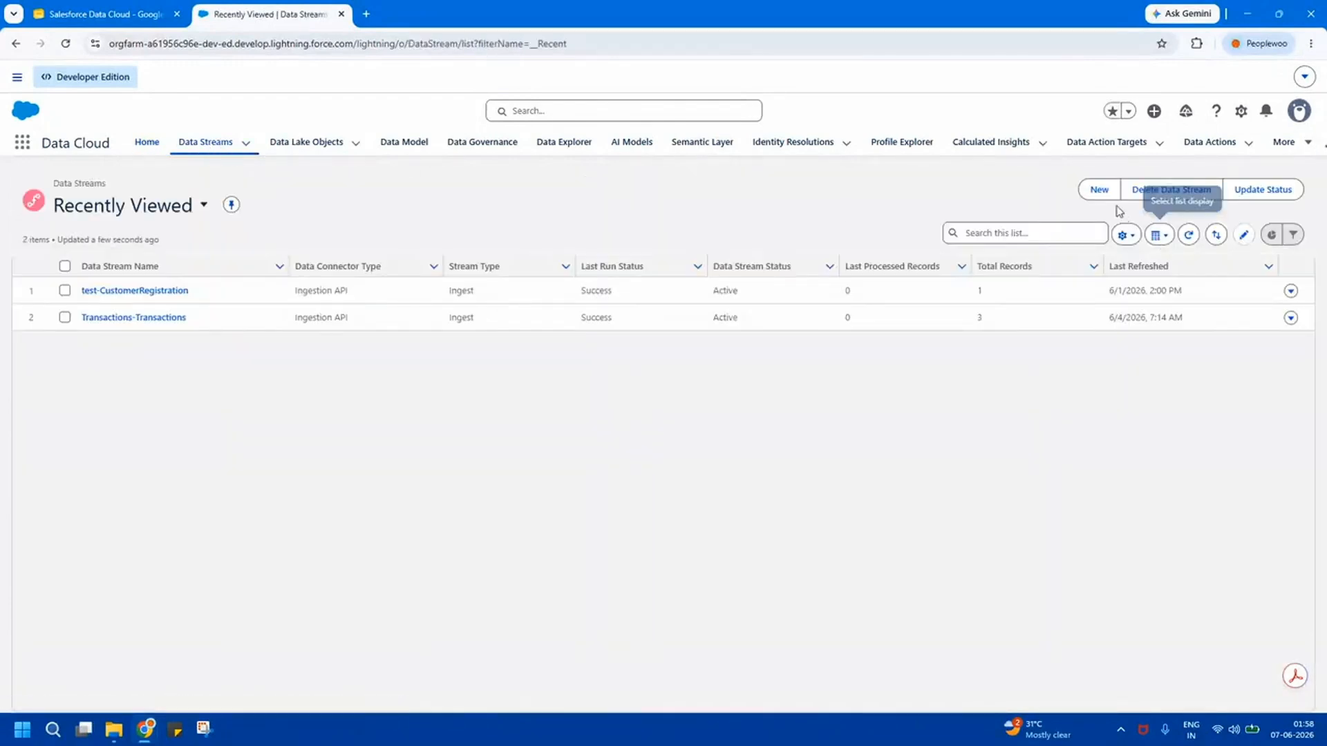
left_click(1099, 189)
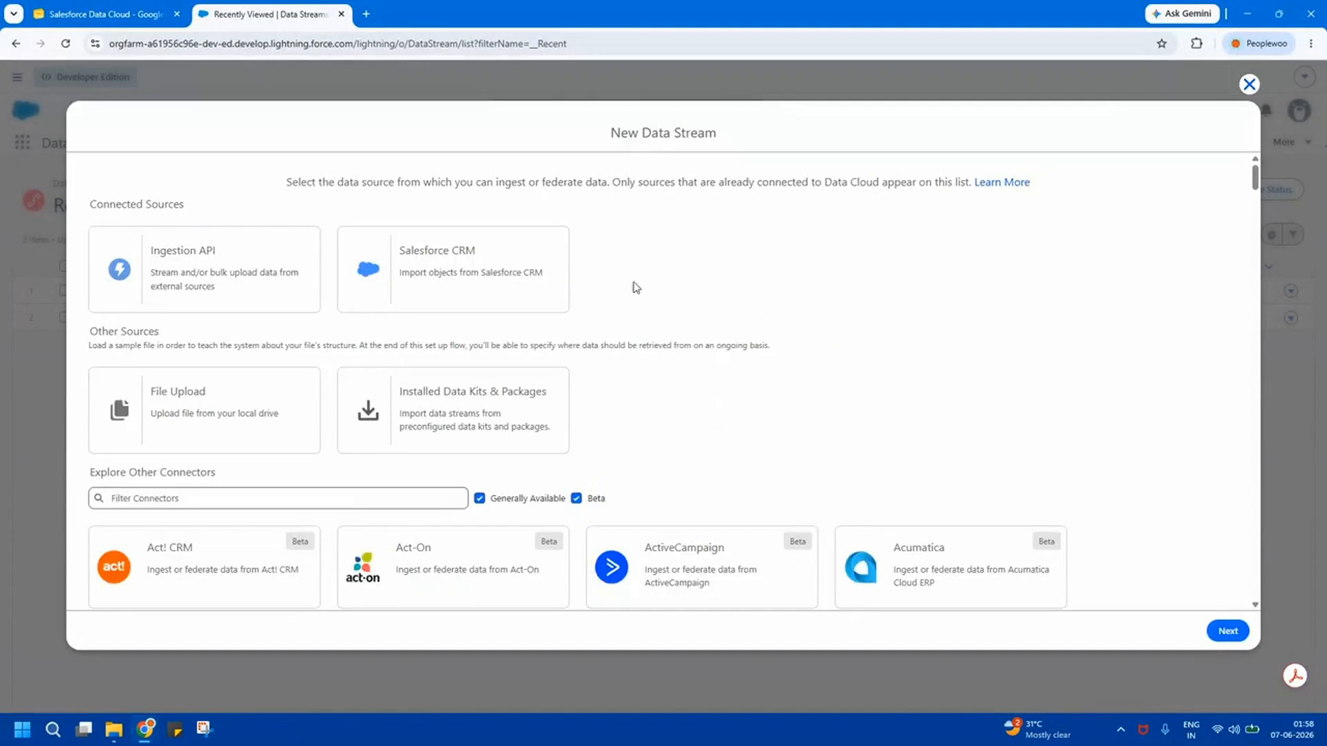
left_click(467, 258)
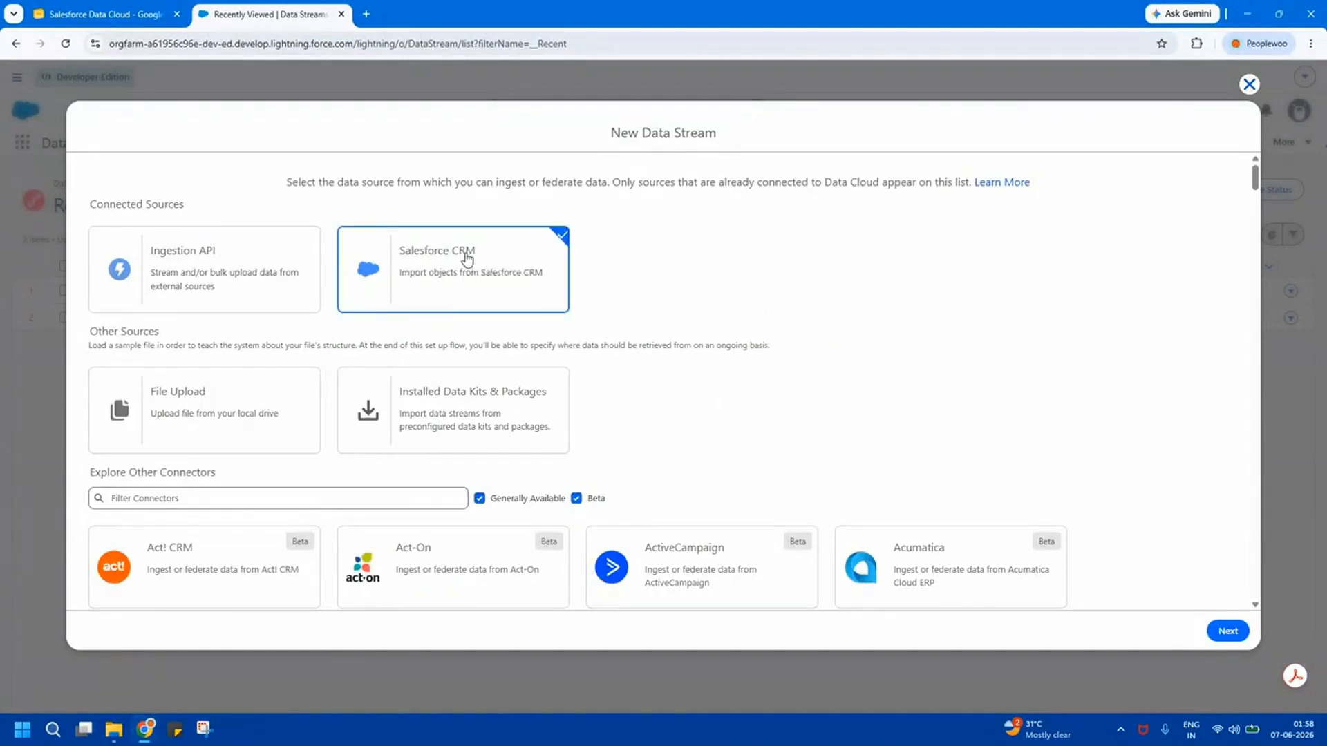
left_click(1227, 630)
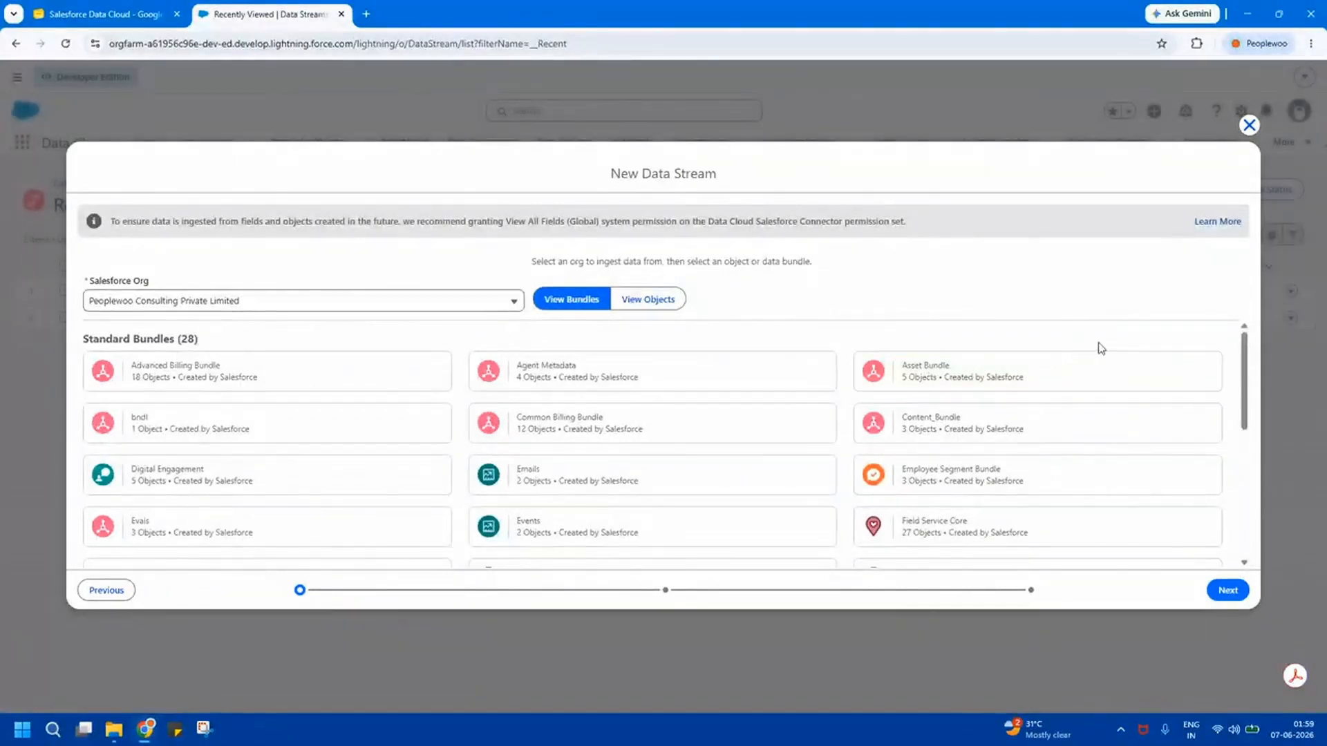
Choose the Sales standard bundle for the data stream, review its included objects and proceed to field configuration.
left_click_drag(1243, 360, 909, 331)
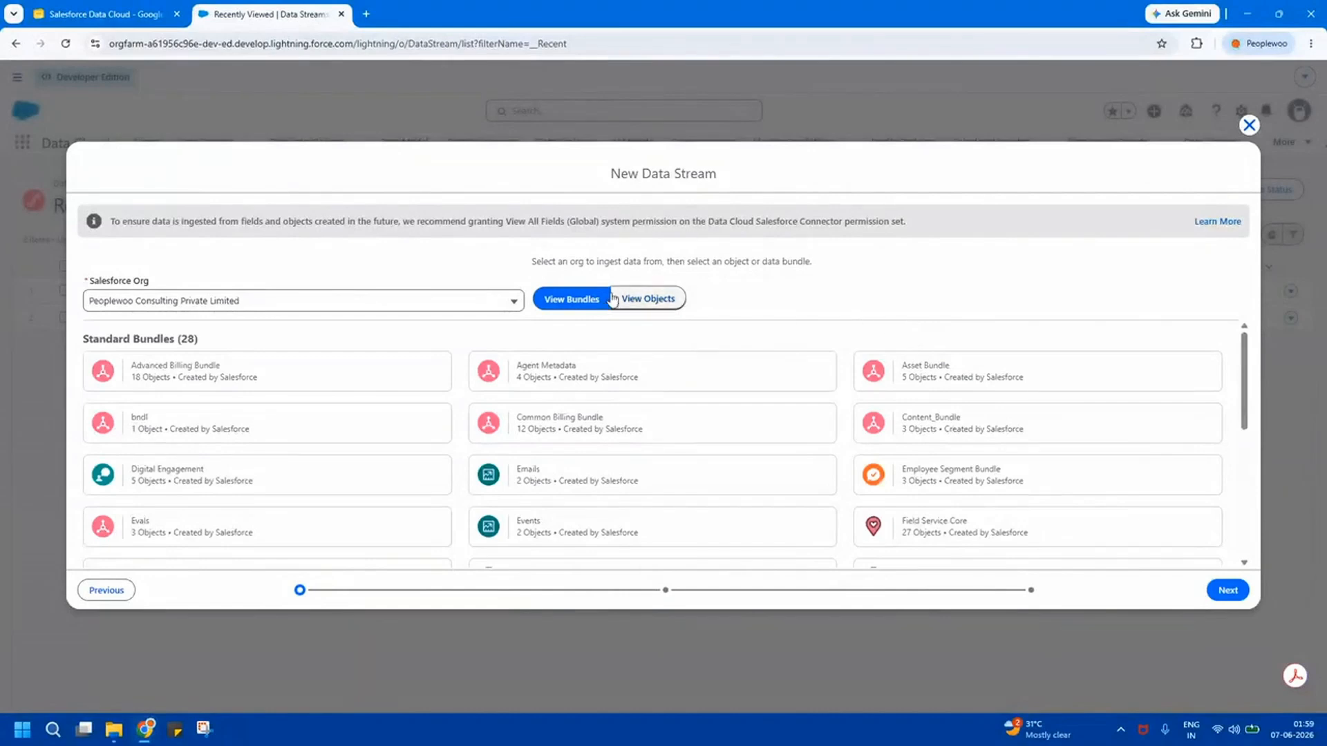
left_click_drag(1245, 357, 1241, 480)
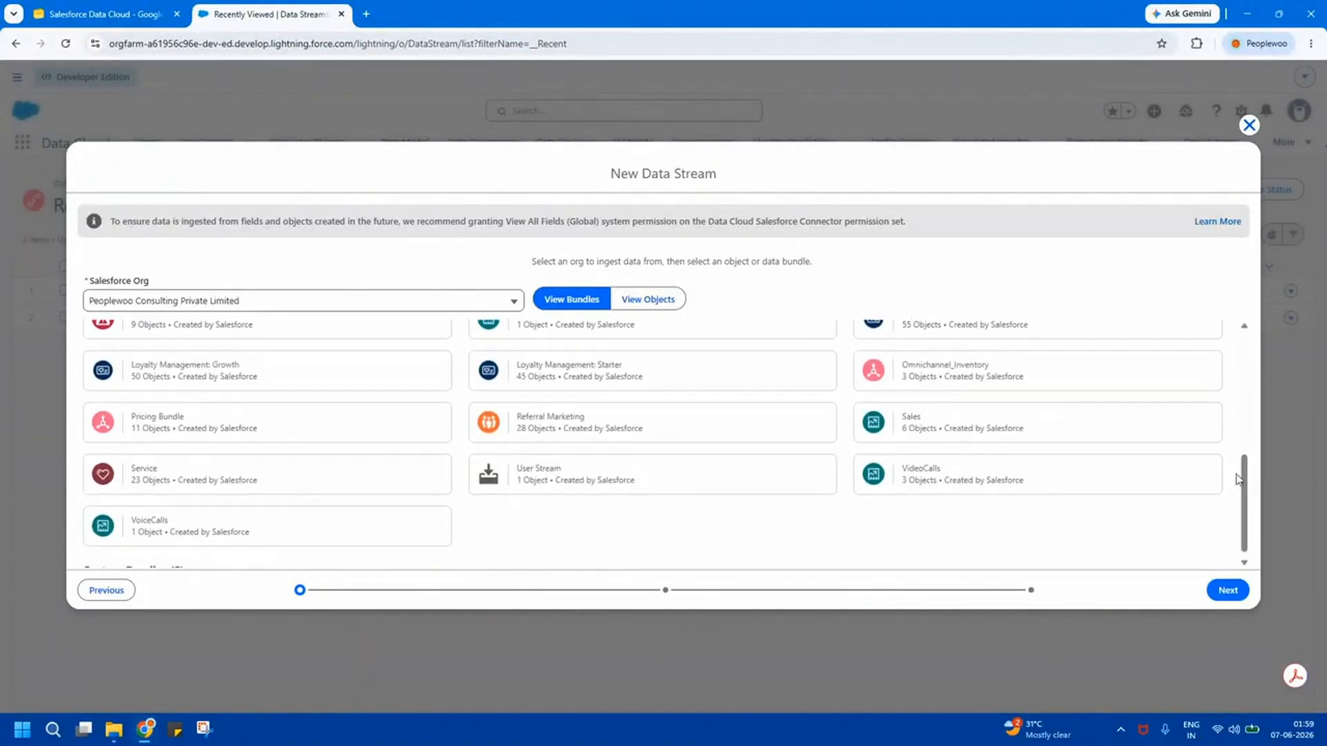
left_click(959, 423)
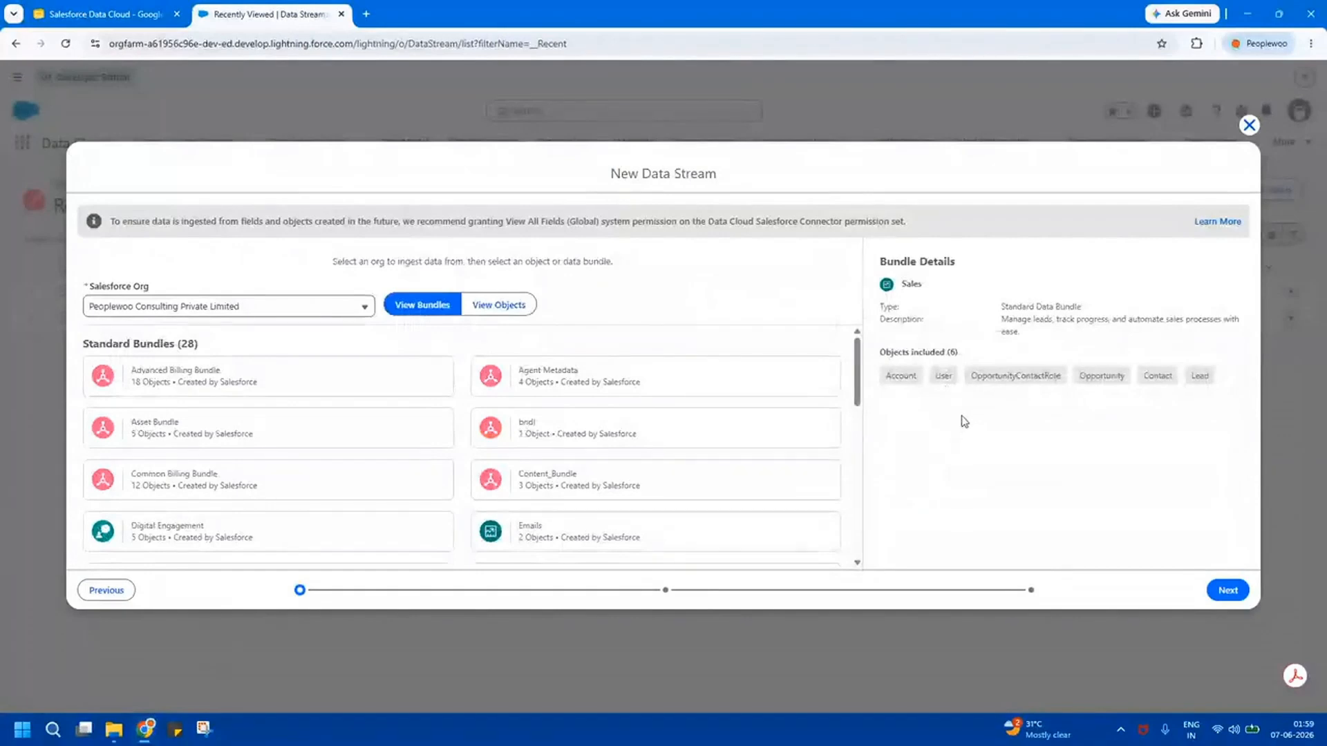
left_click_drag(897, 376, 1208, 370)
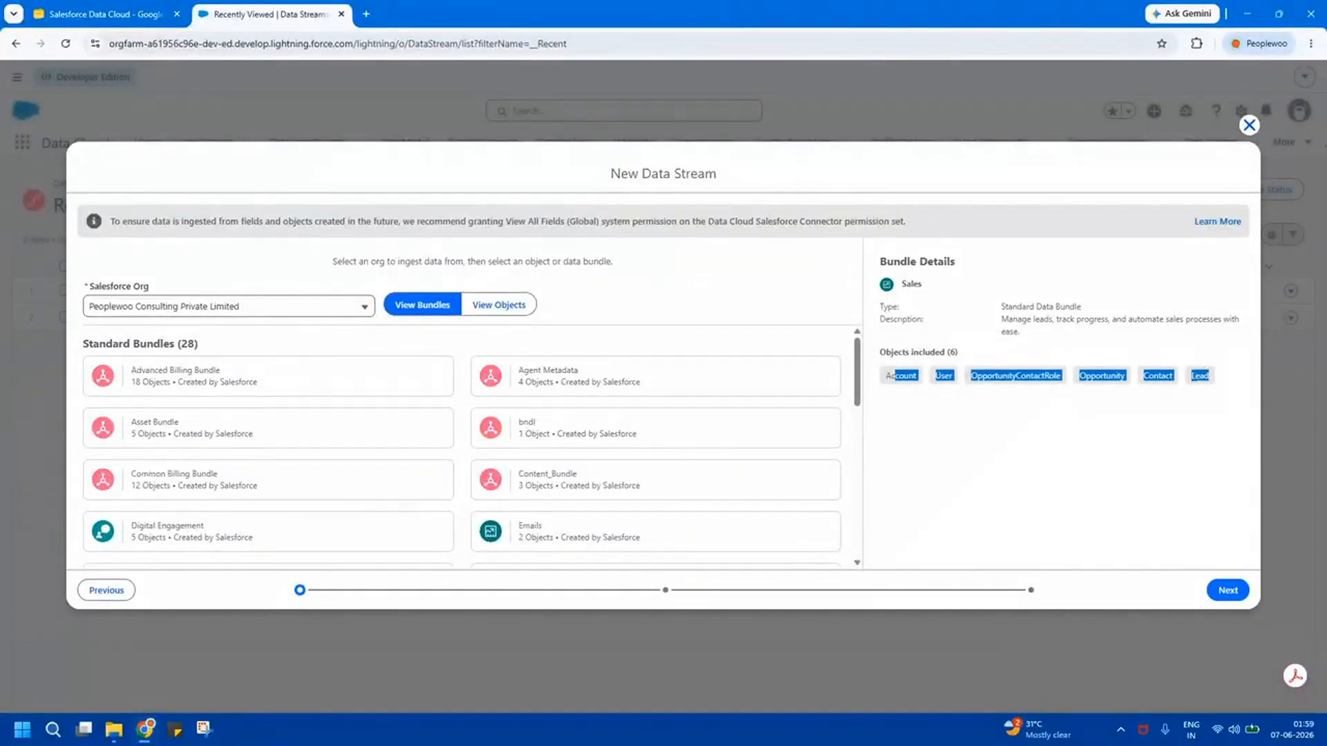
left_click(1023, 411)
left_click_drag(890, 376, 1220, 385)
left_click(1023, 427)
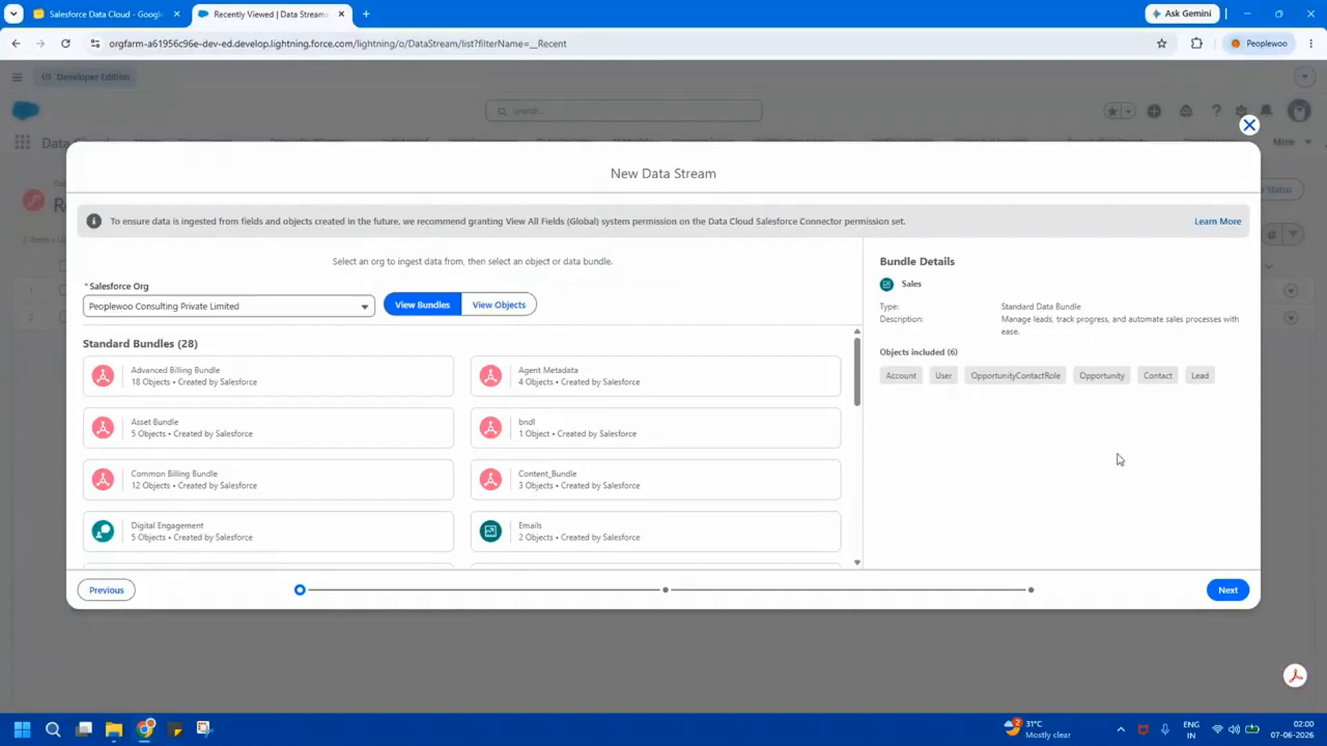
left_click(1221, 590)
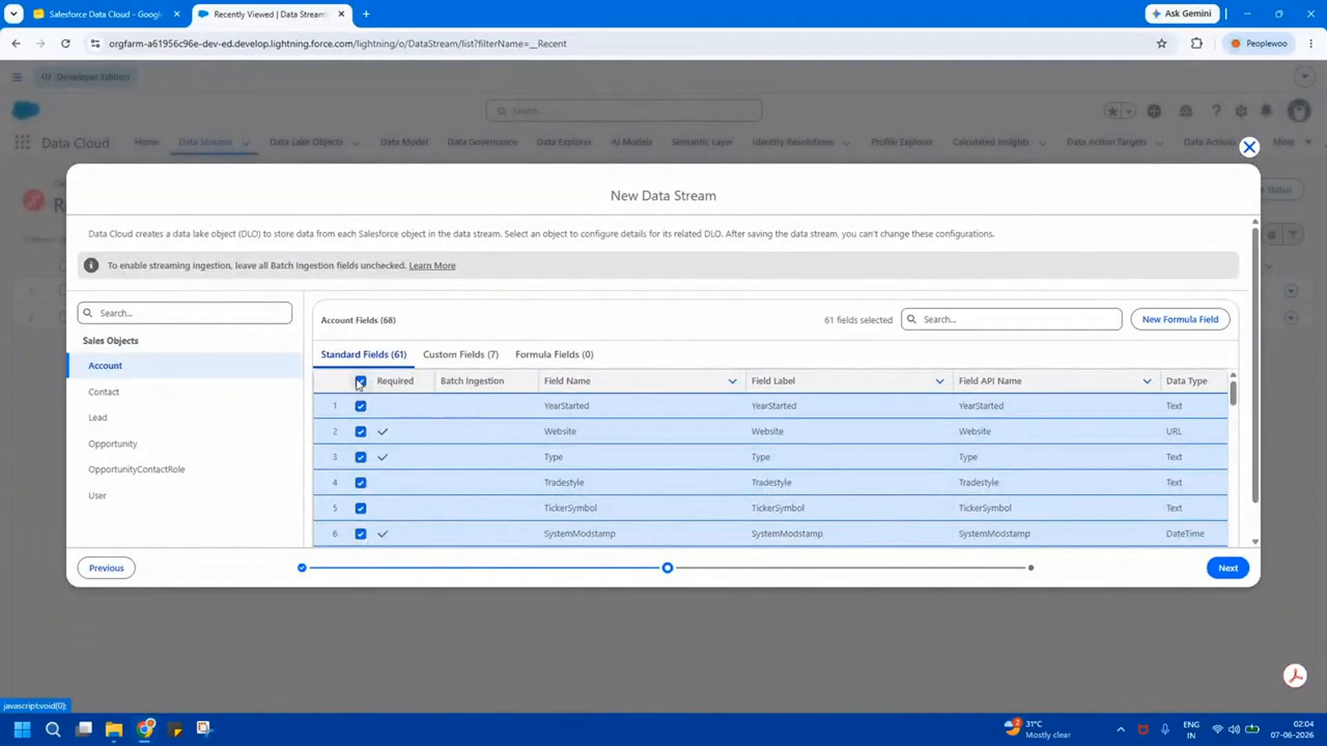
Examine the selected standard fields of the Account, Contact, Lead, Opportunity, OpportunityContactRole and User objects.
left_click_drag(1232, 393, 1241, 355)
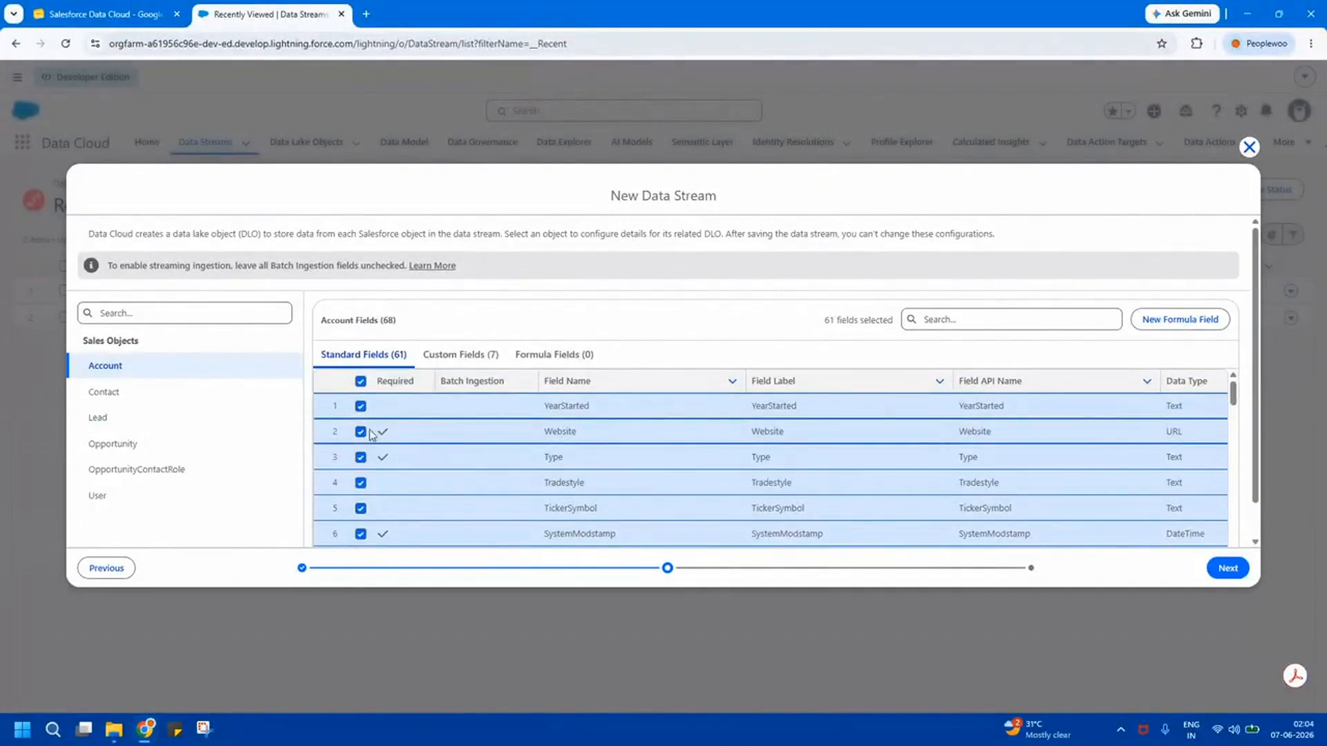
left_click(361, 484)
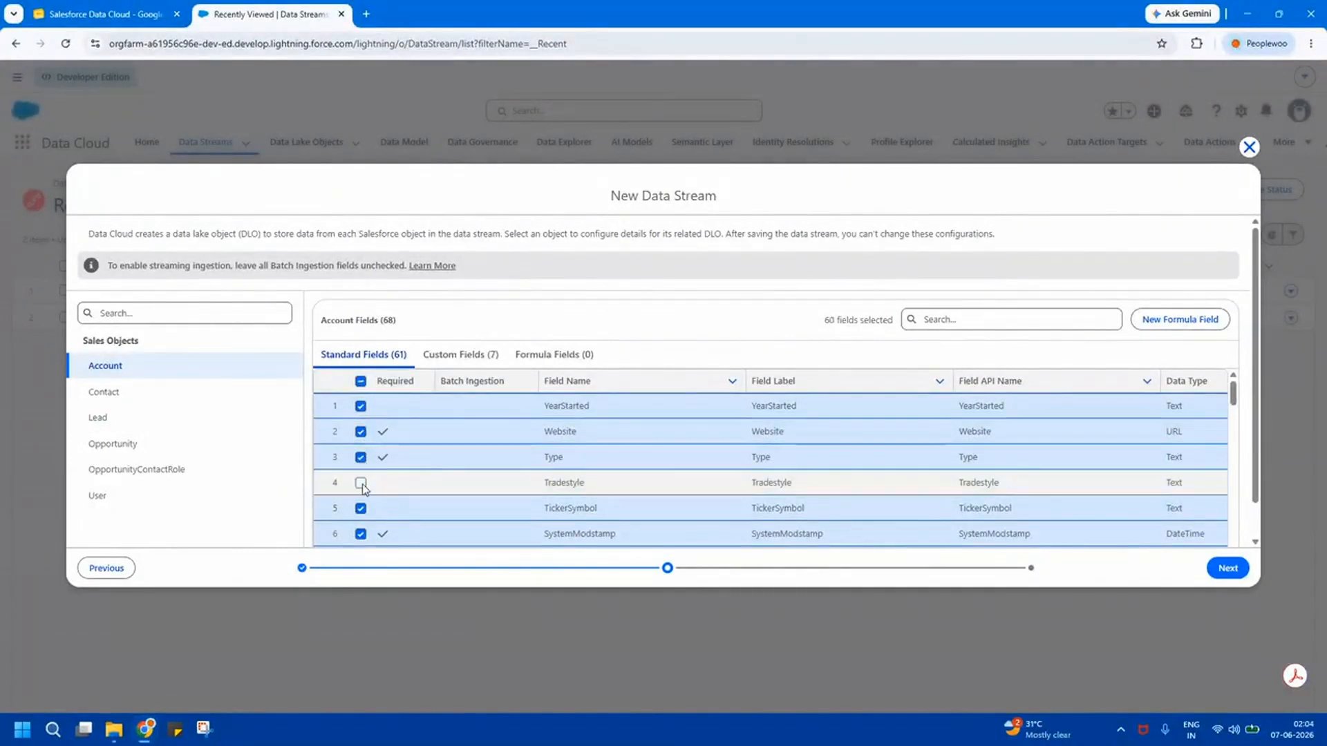
left_click(360, 483)
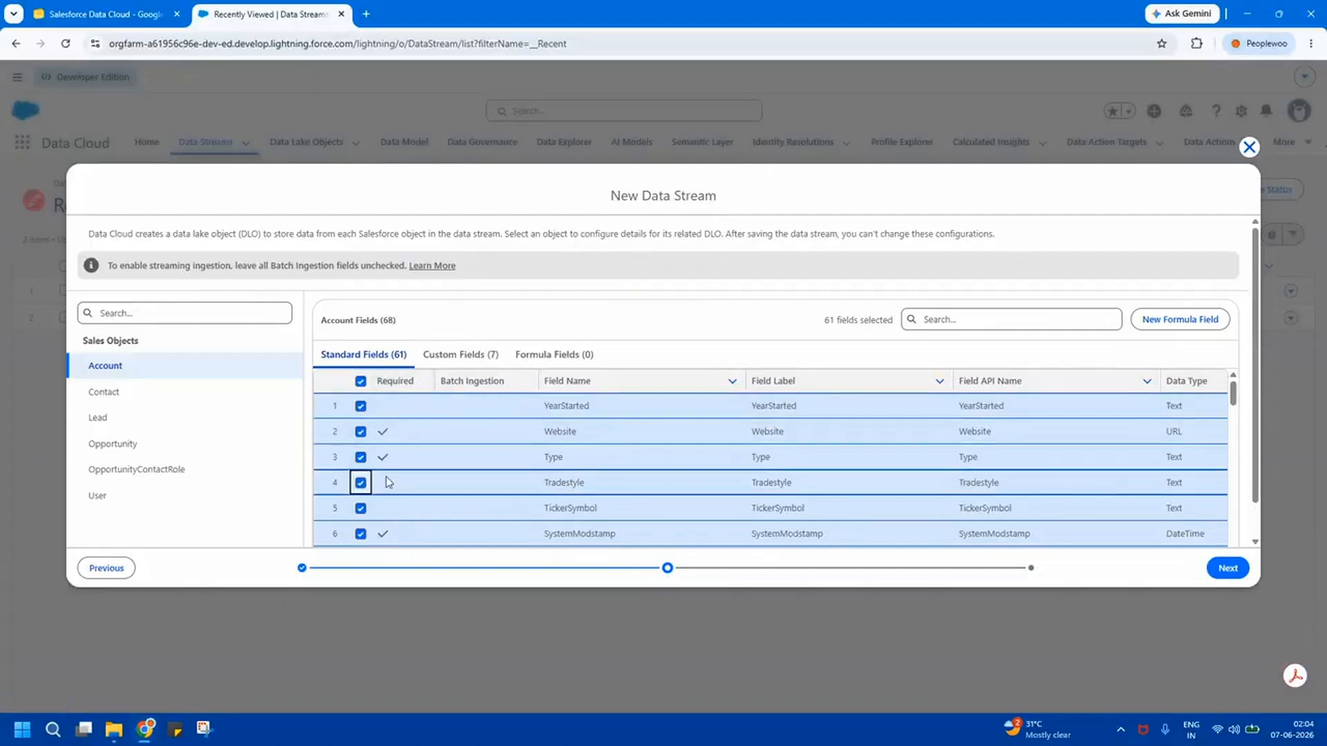
left_click(147, 399)
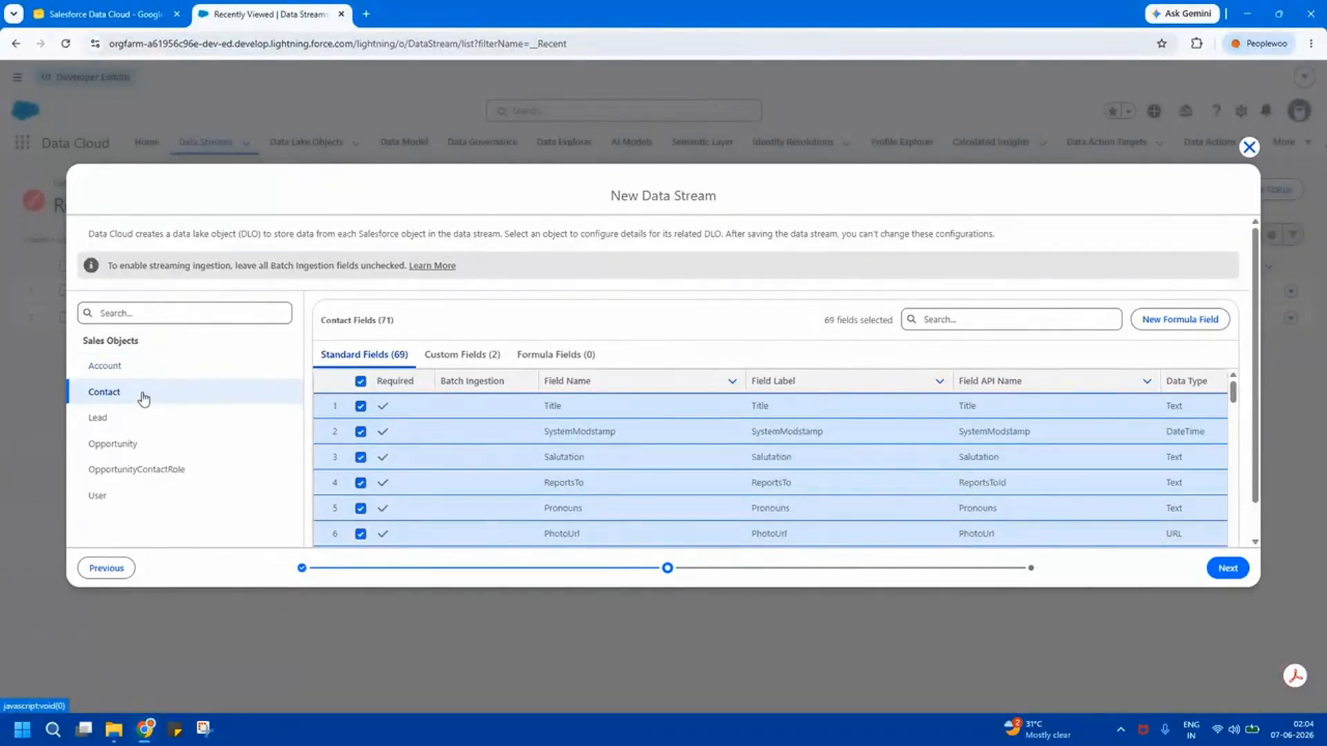
left_click(133, 417)
left_click(129, 445)
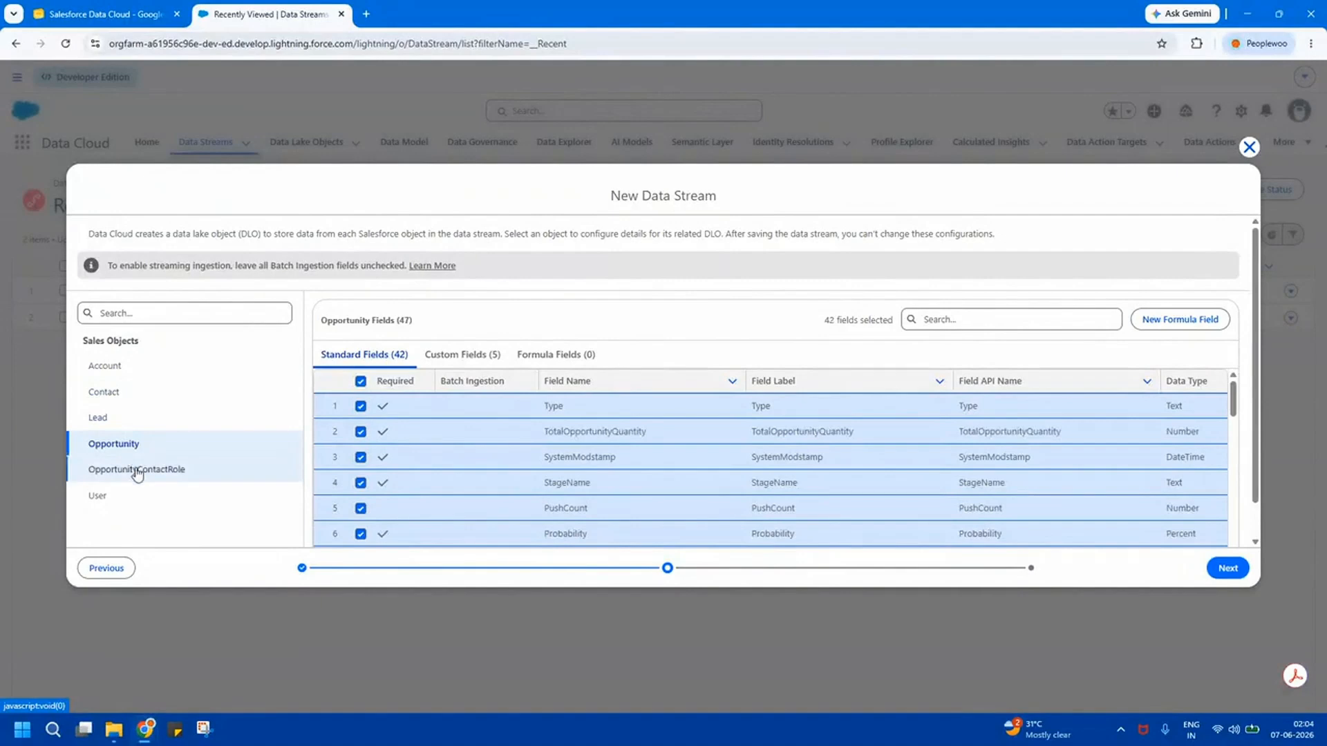
left_click(137, 471)
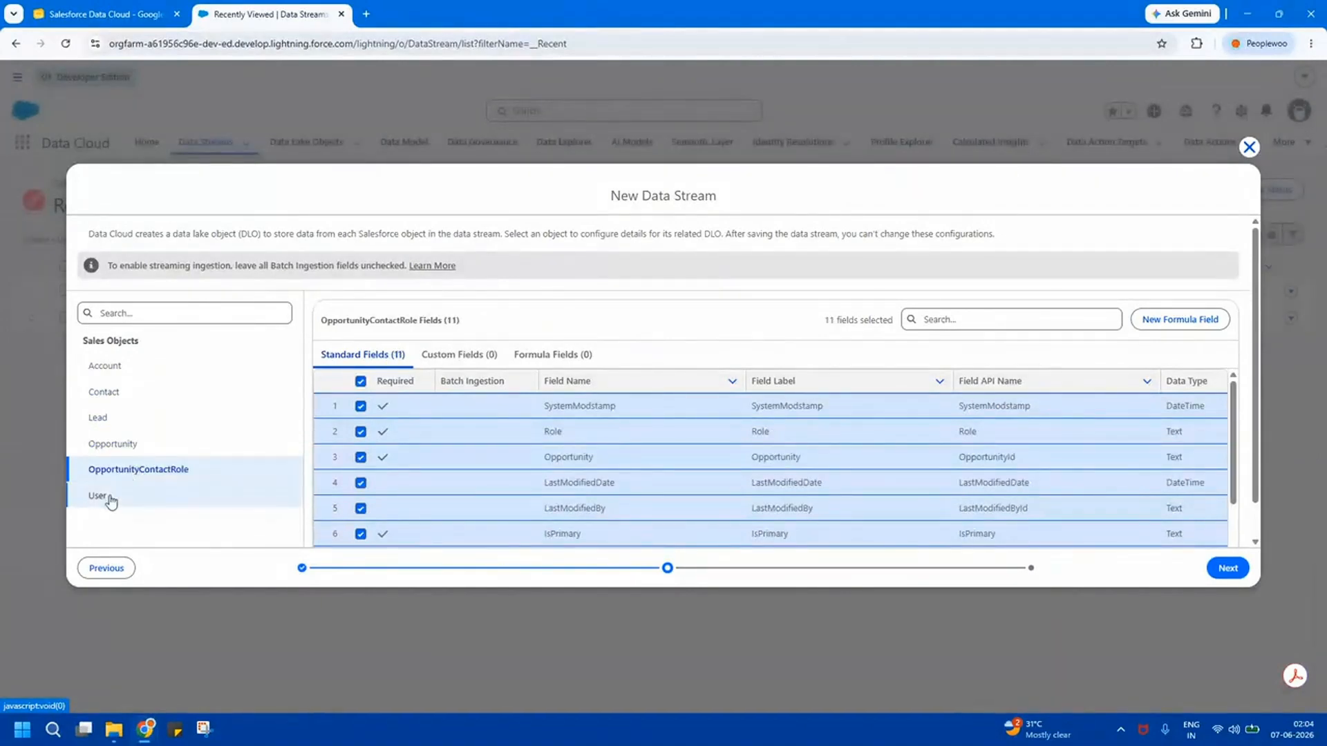
left_click(109, 499)
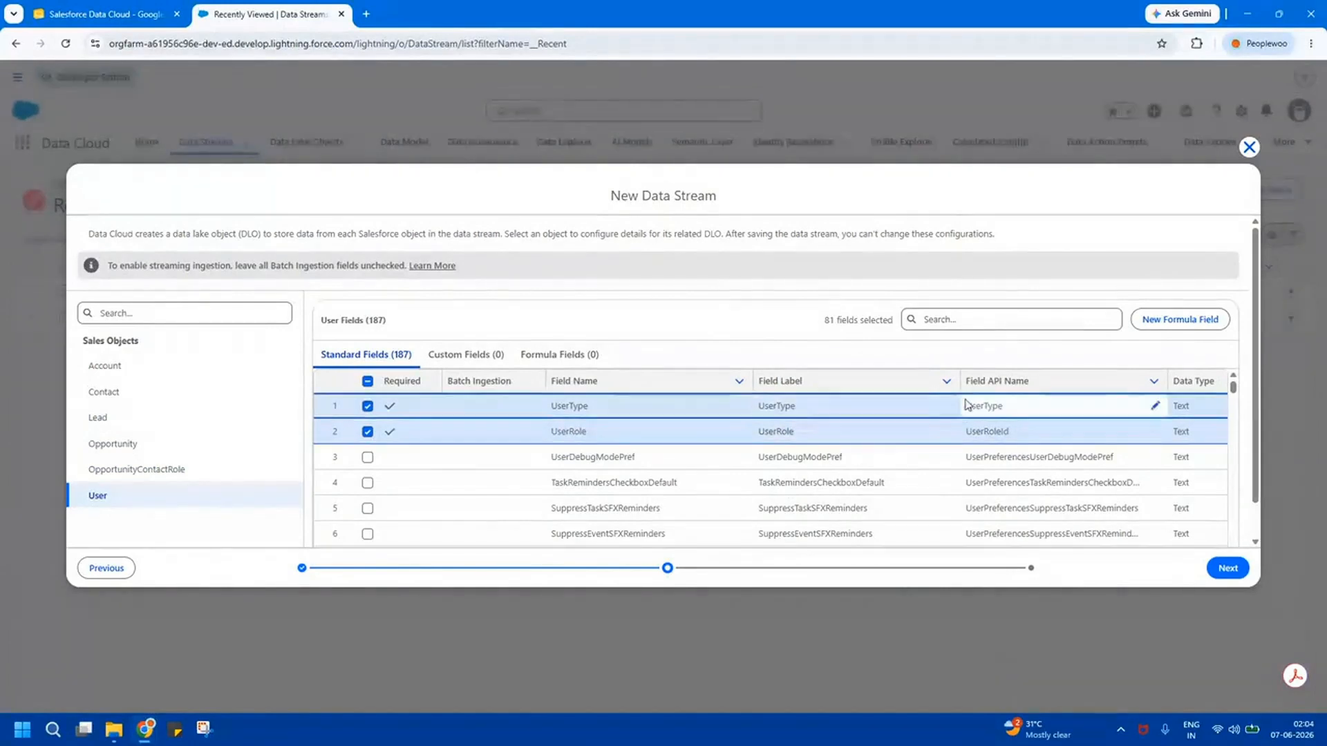
Deploy the Sales bundle's data streams to the default data space.
left_click(1228, 568)
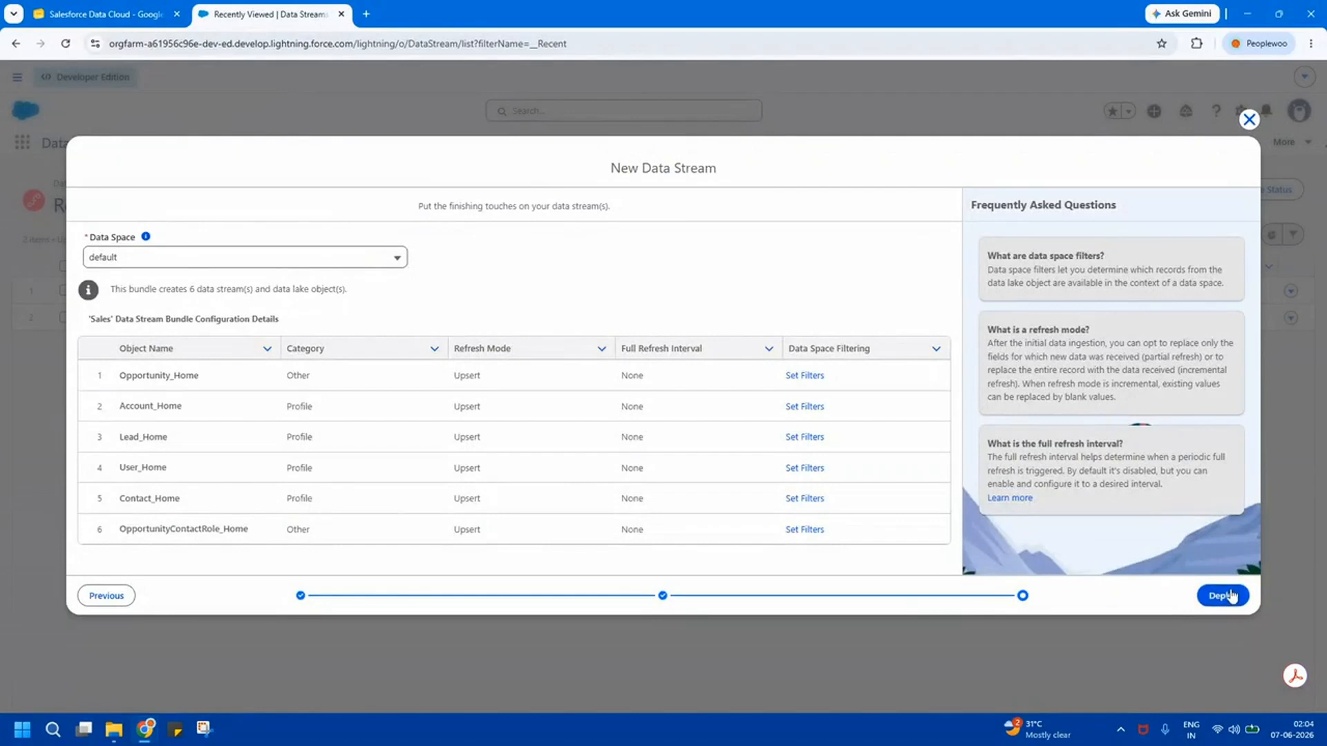
left_click(1230, 594)
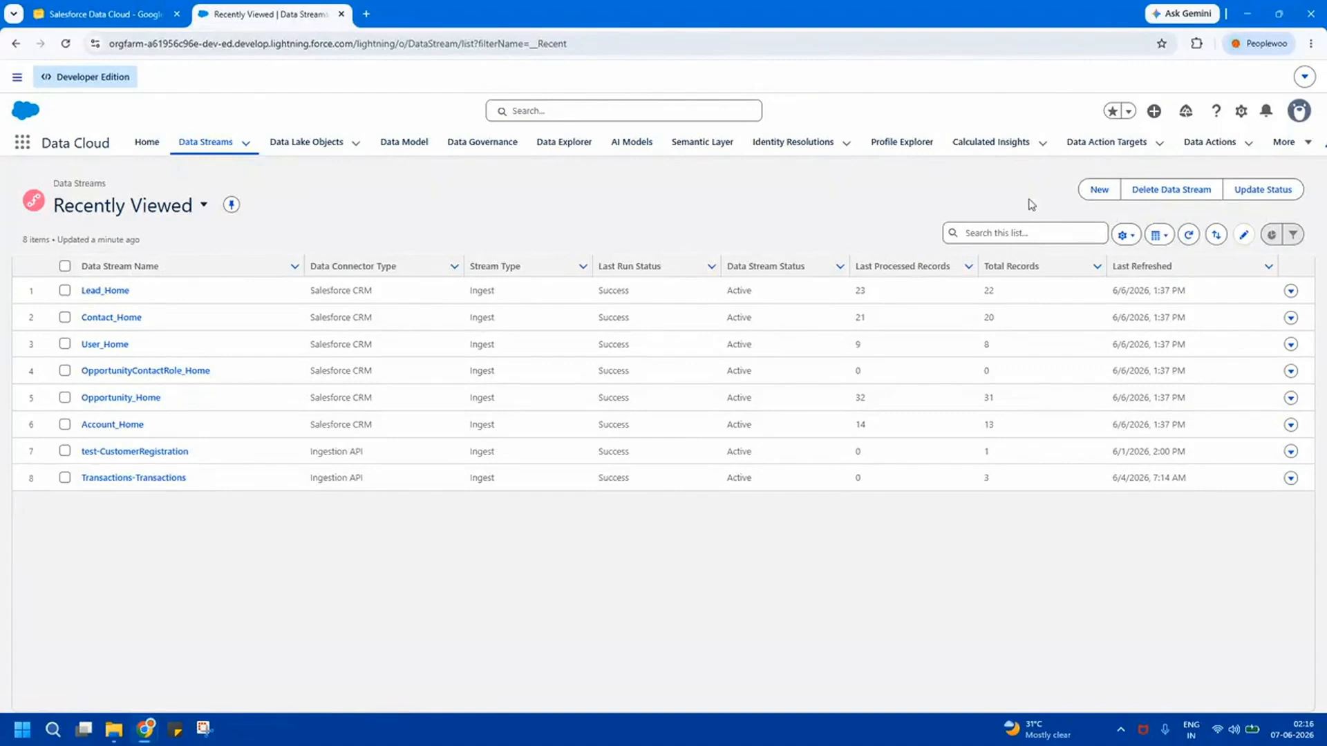
Open the Salesforce CRM page in Data Cloud Setup and examine the standard connection's name, alias and status.
left_click(1244, 113)
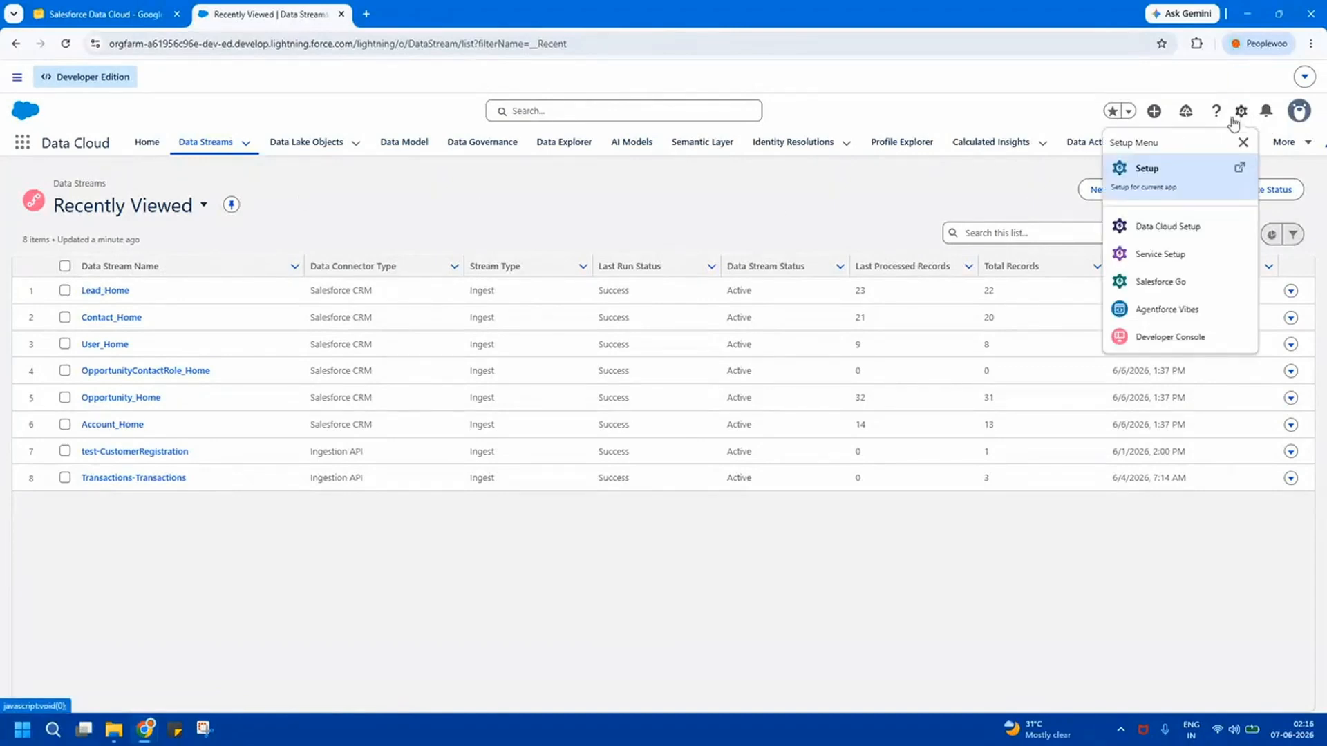
left_click(1158, 228)
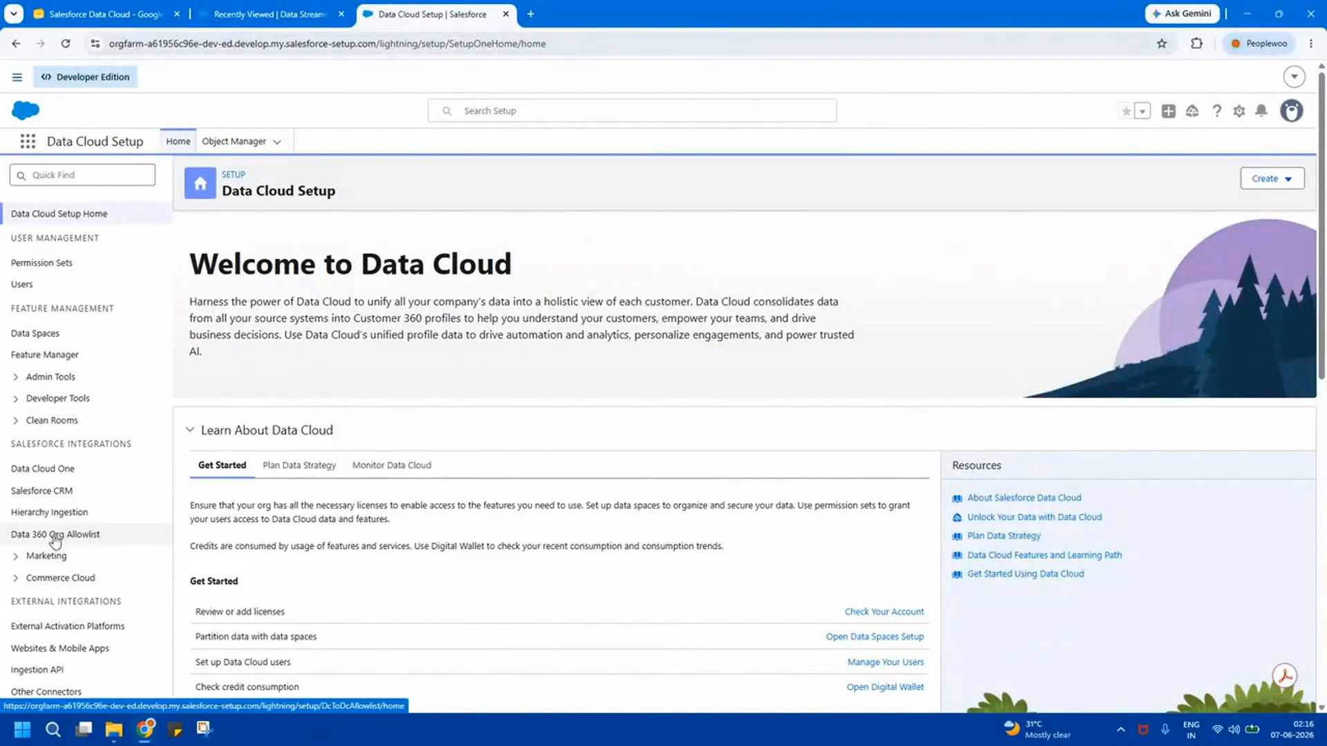
left_click(52, 492)
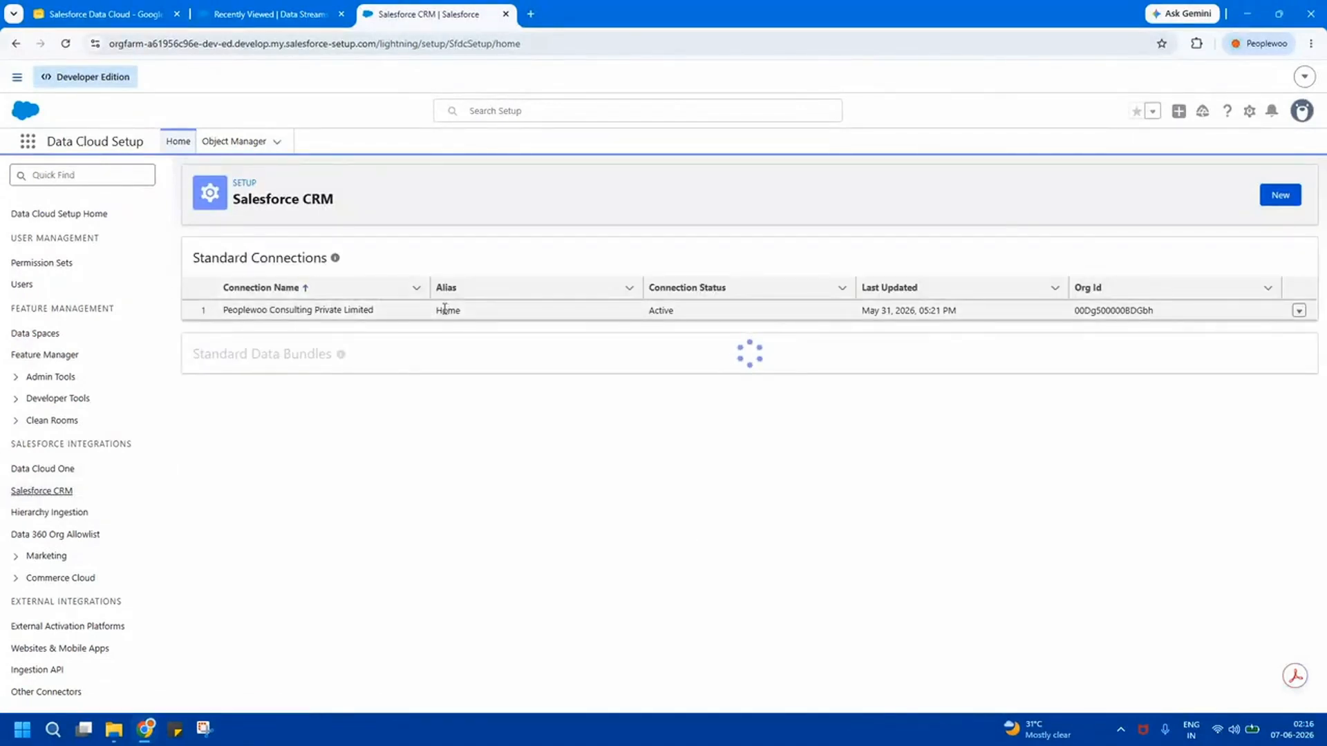
double_click(486, 310)
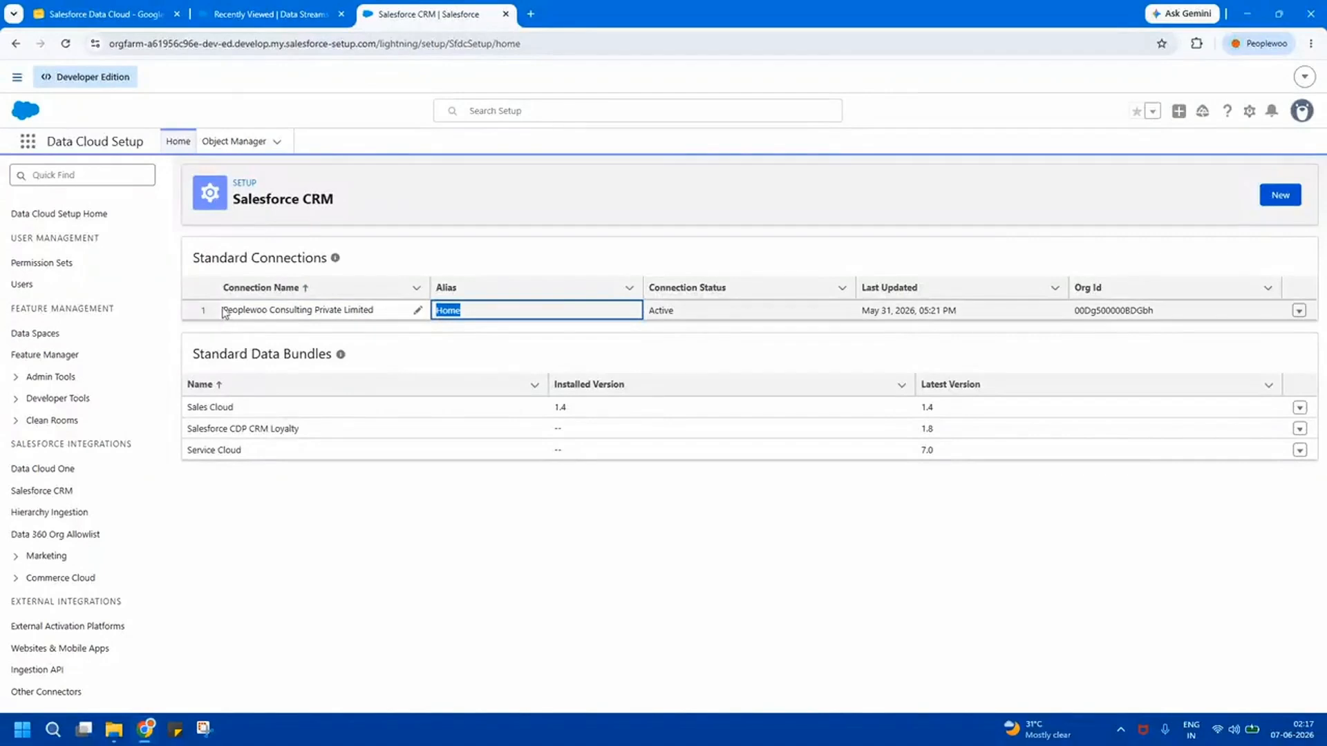
mouse_move(223, 310)
left_mouse_down()
mouse_move(512, 332)
mouse_move(1313, 319)
left_mouse_up()
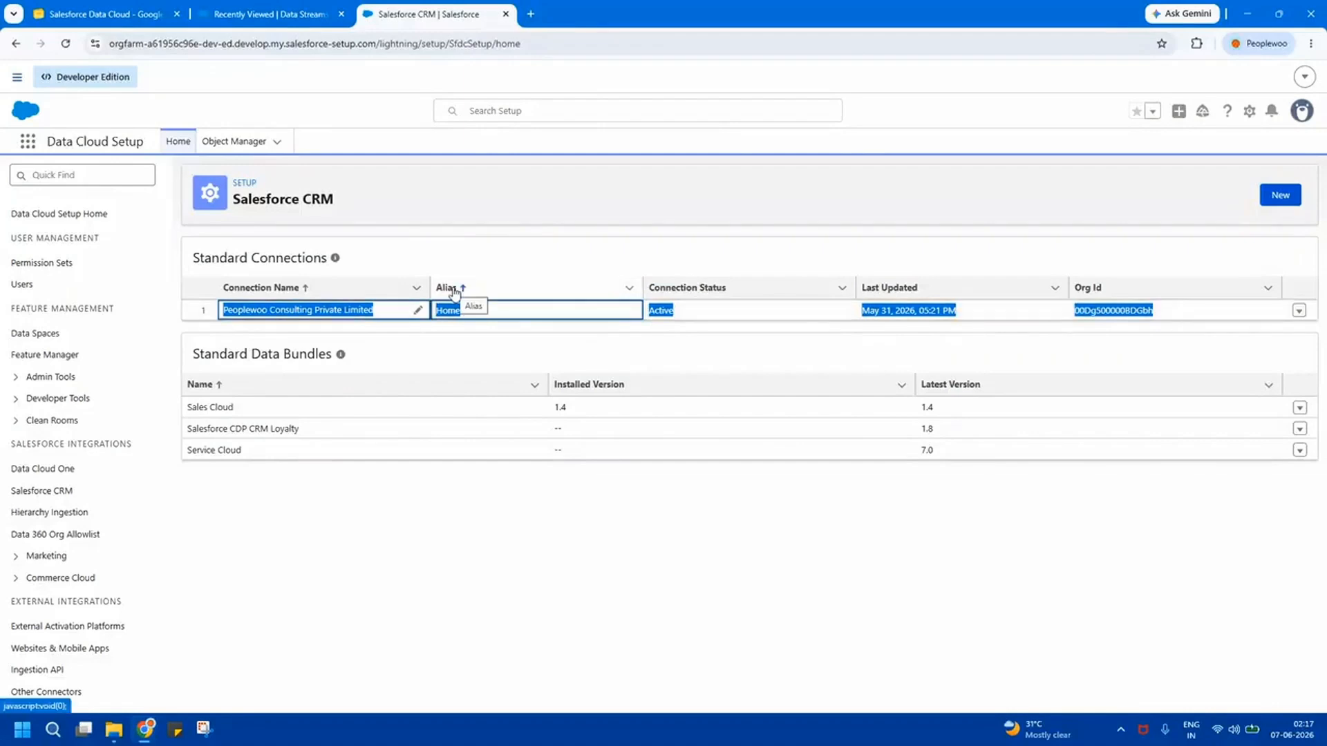
Return to the data streams list, open the Lead_Home stream and review its status, last run, last processed records and total records.
left_click(269, 14)
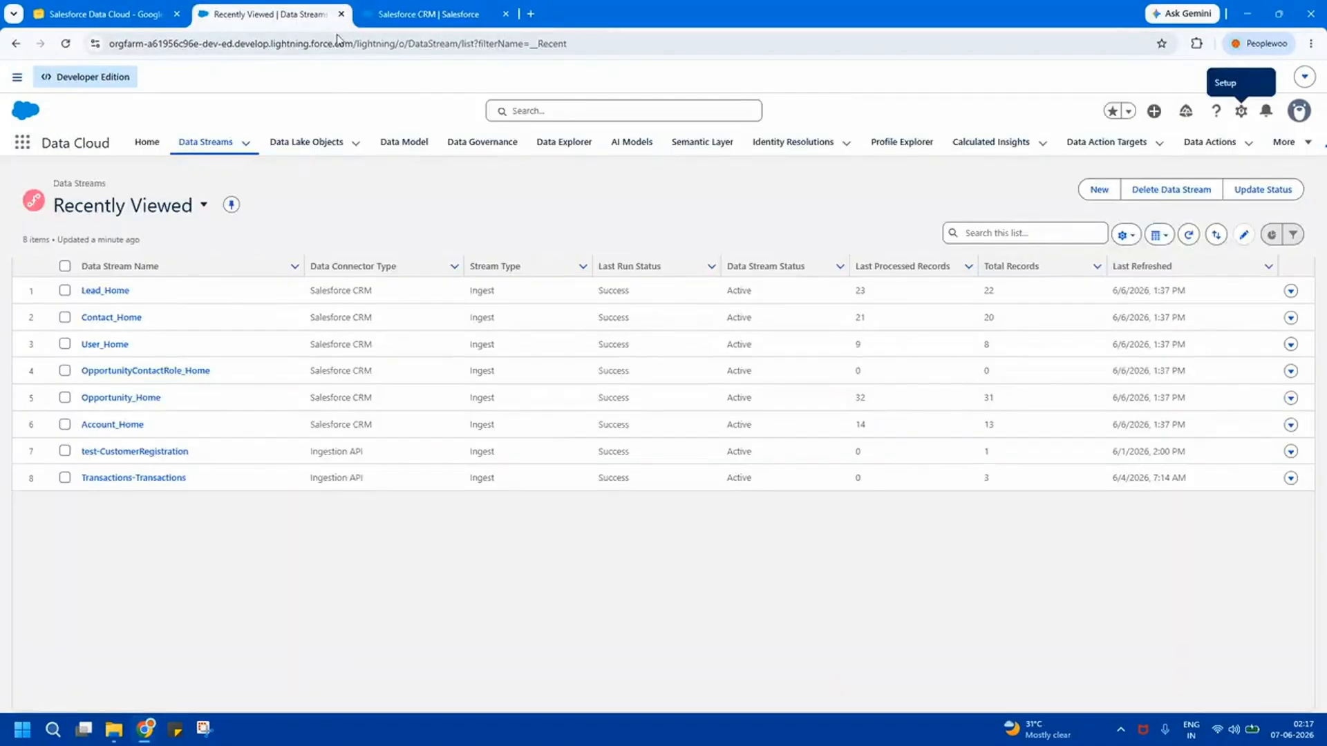
left_click(110, 291)
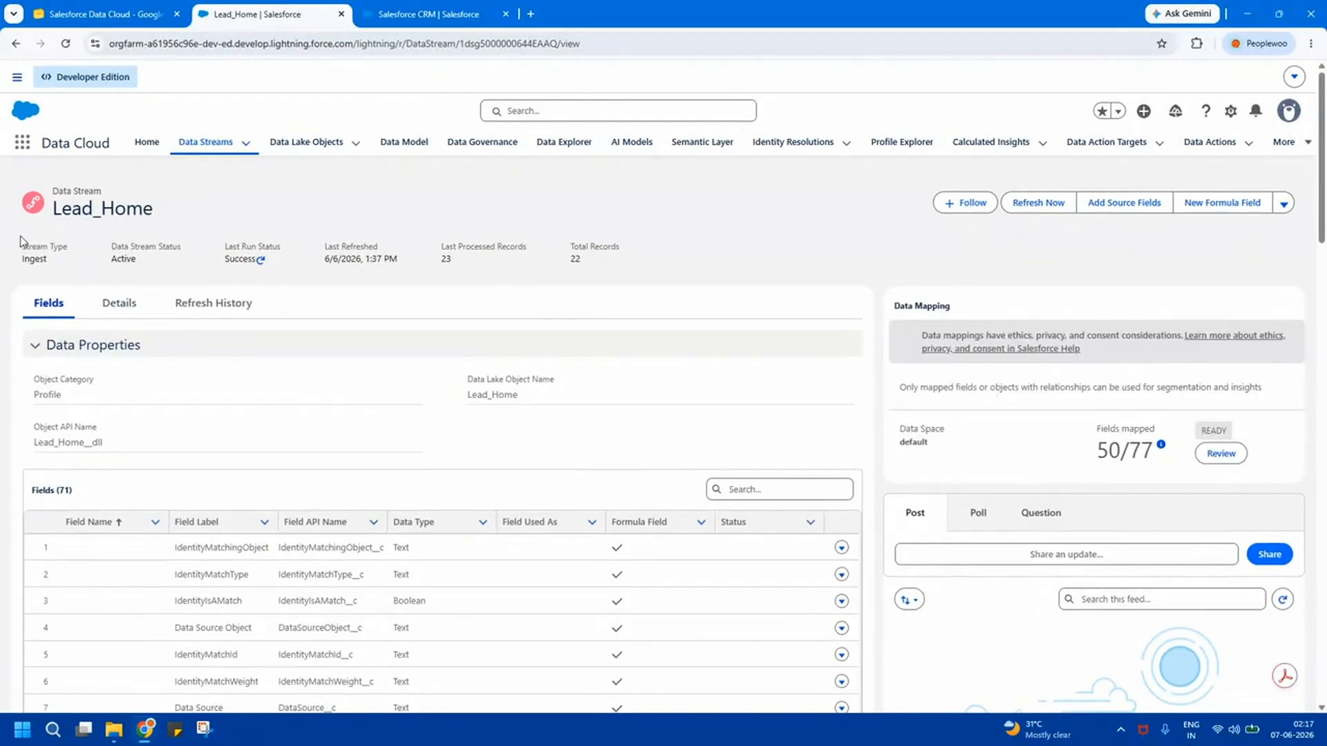
left_click_drag(21, 240, 681, 276)
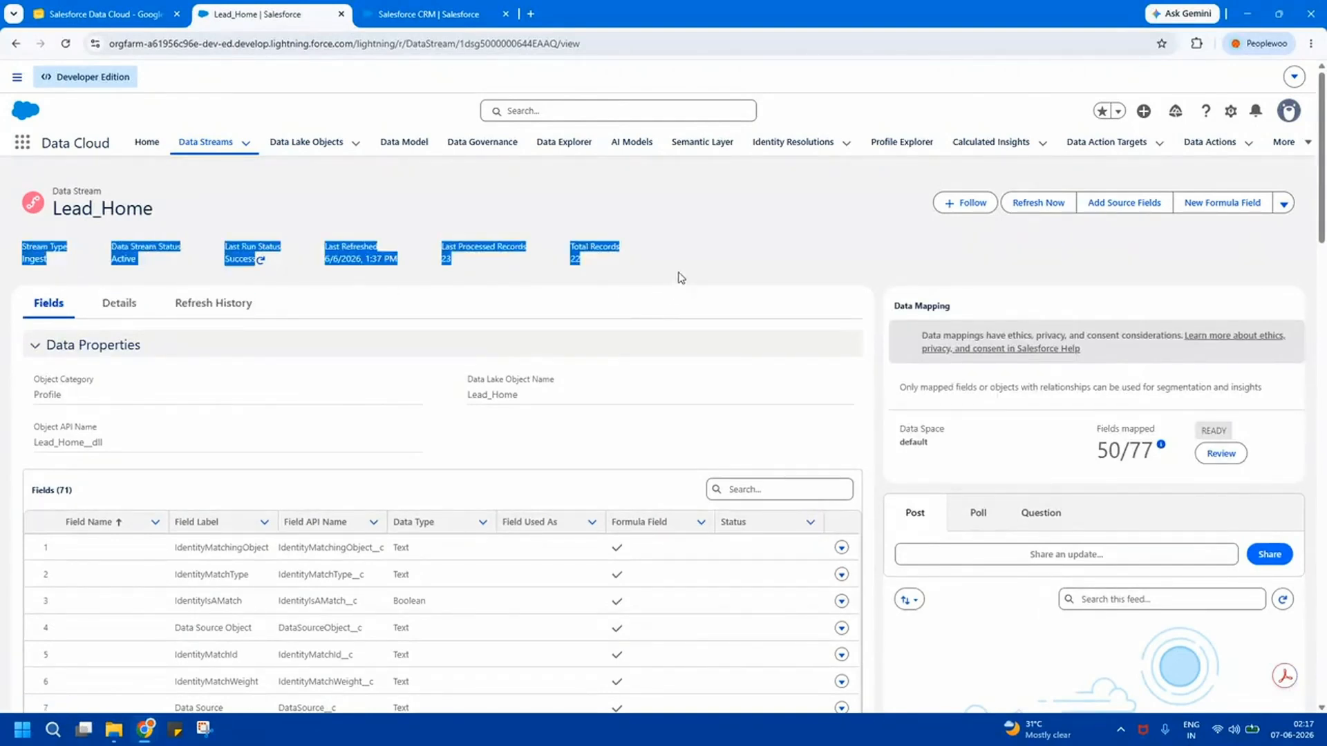
left_click(681, 277)
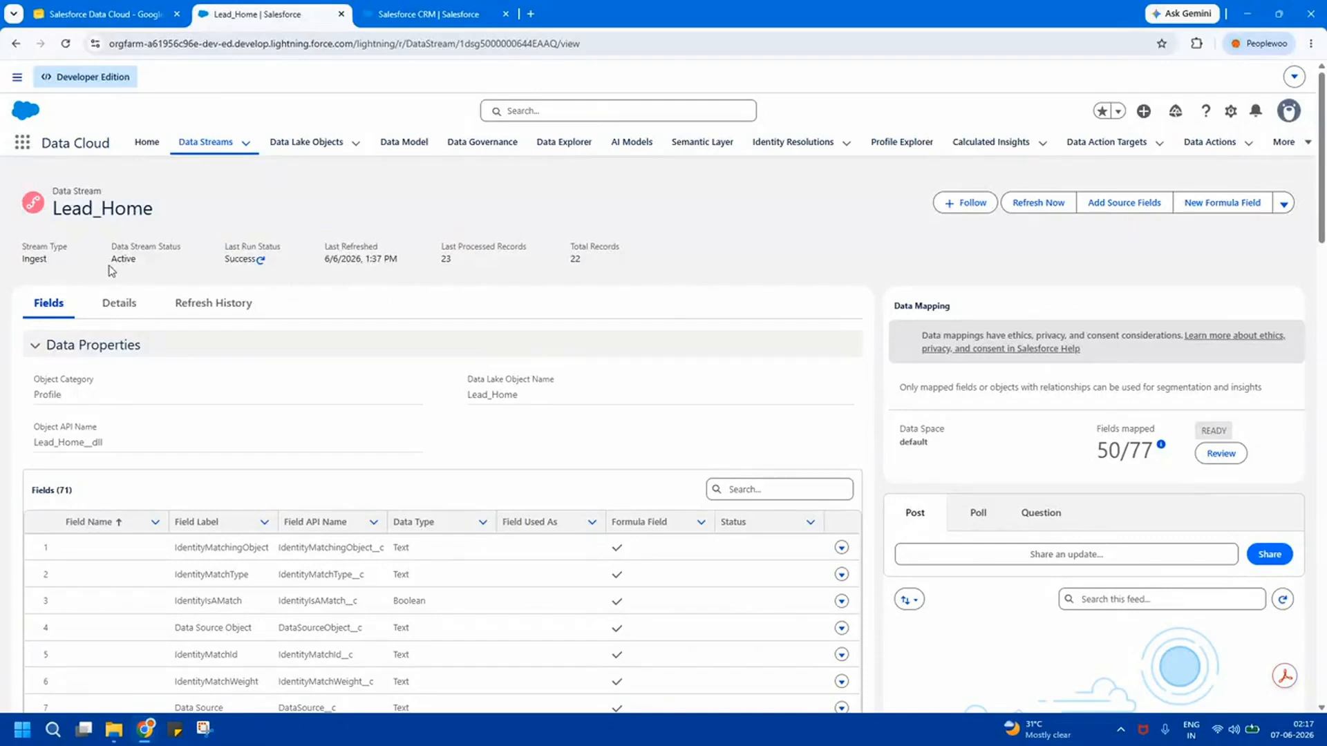
left_click_drag(109, 259, 141, 263)
left_click_drag(229, 258, 256, 261)
left_click_drag(347, 246, 467, 267)
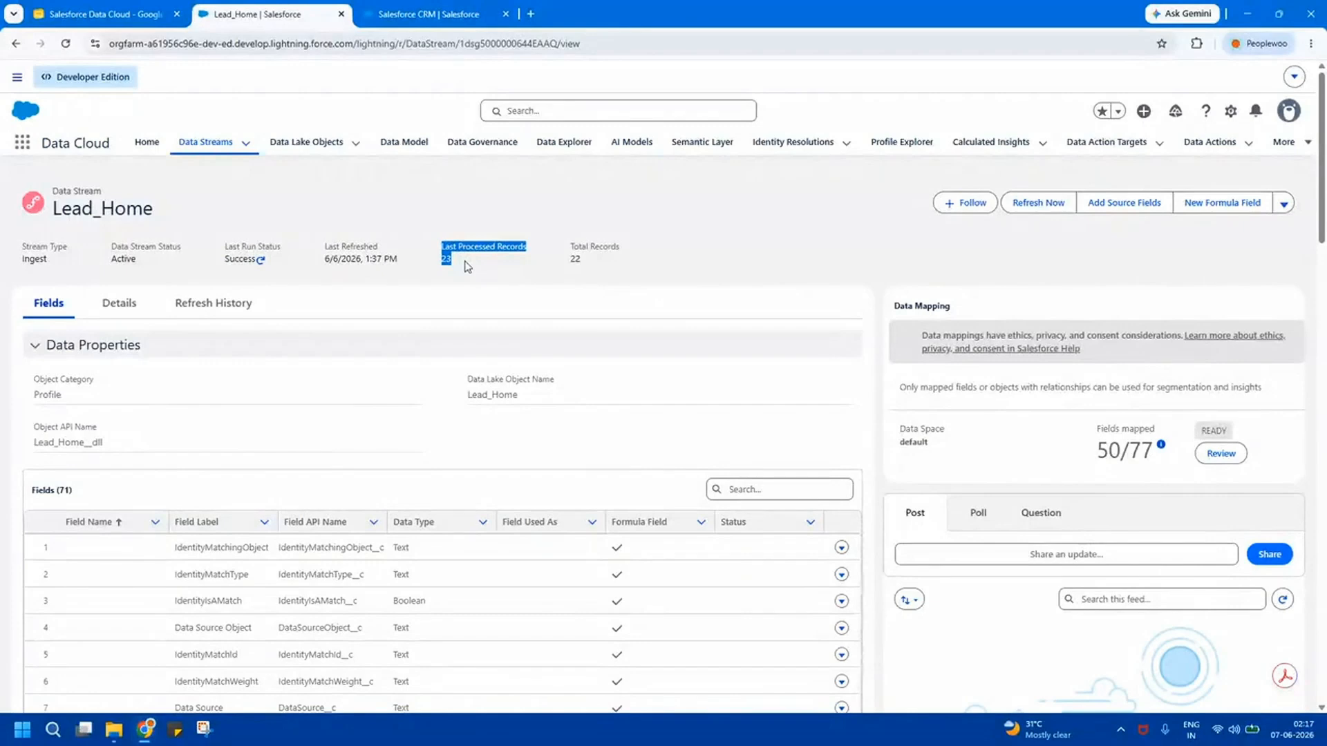
left_click_drag(570, 245, 607, 267)
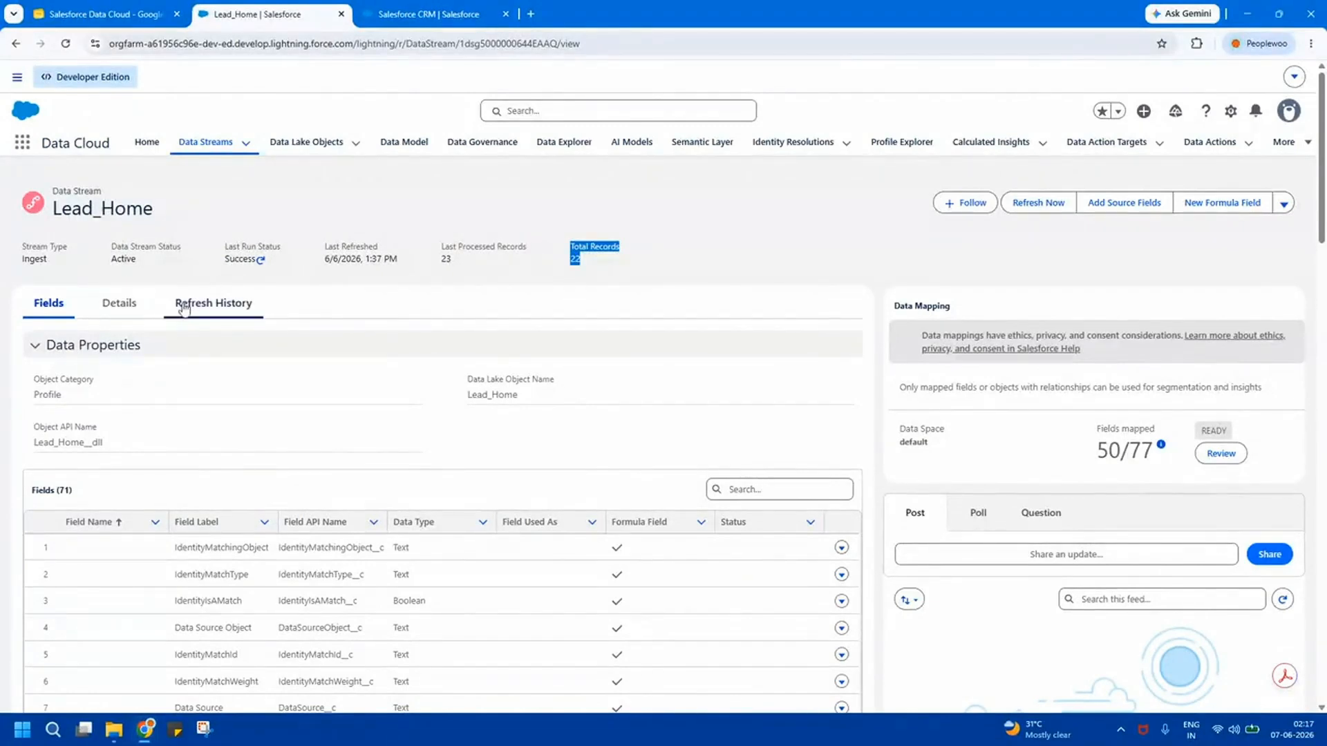
Examine the Lead_Home stream's refresh history, including refresh mode, duration, status and records processed and added.
left_click(220, 308)
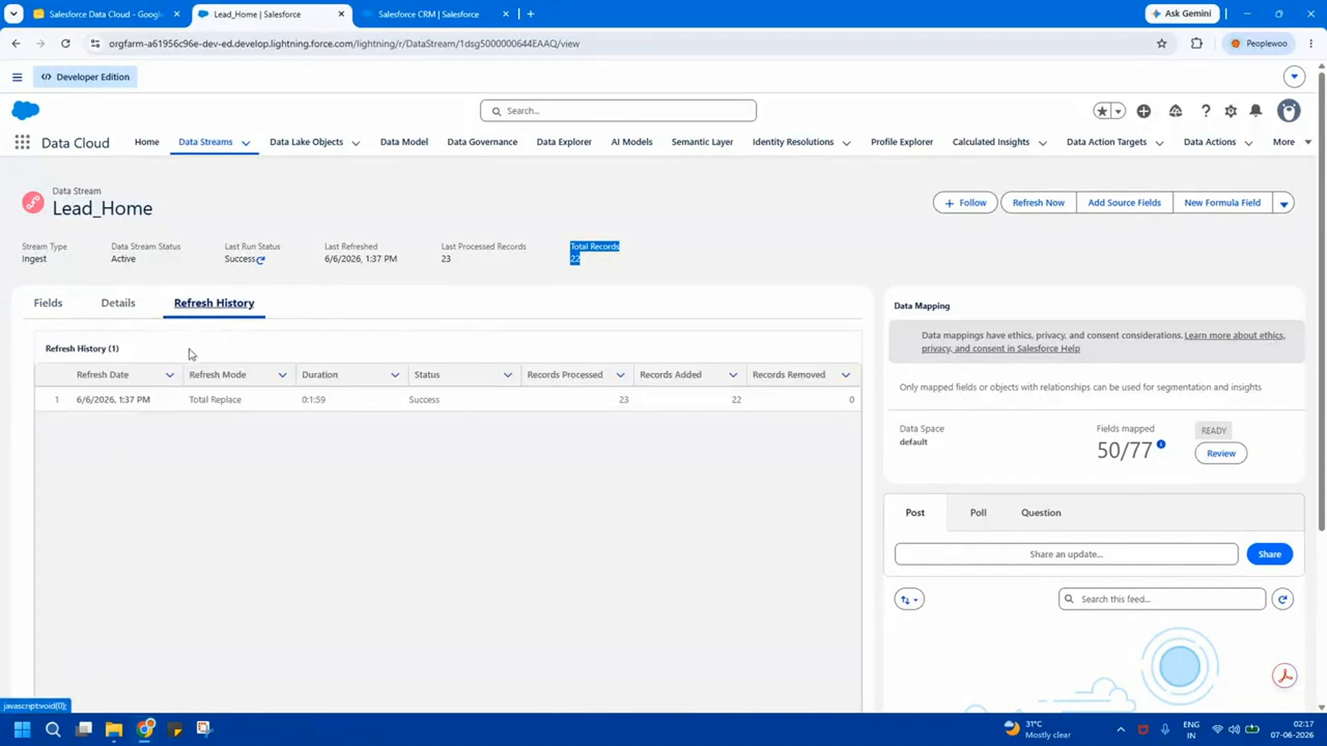
left_click_drag(109, 399, 888, 407)
left_click(691, 418)
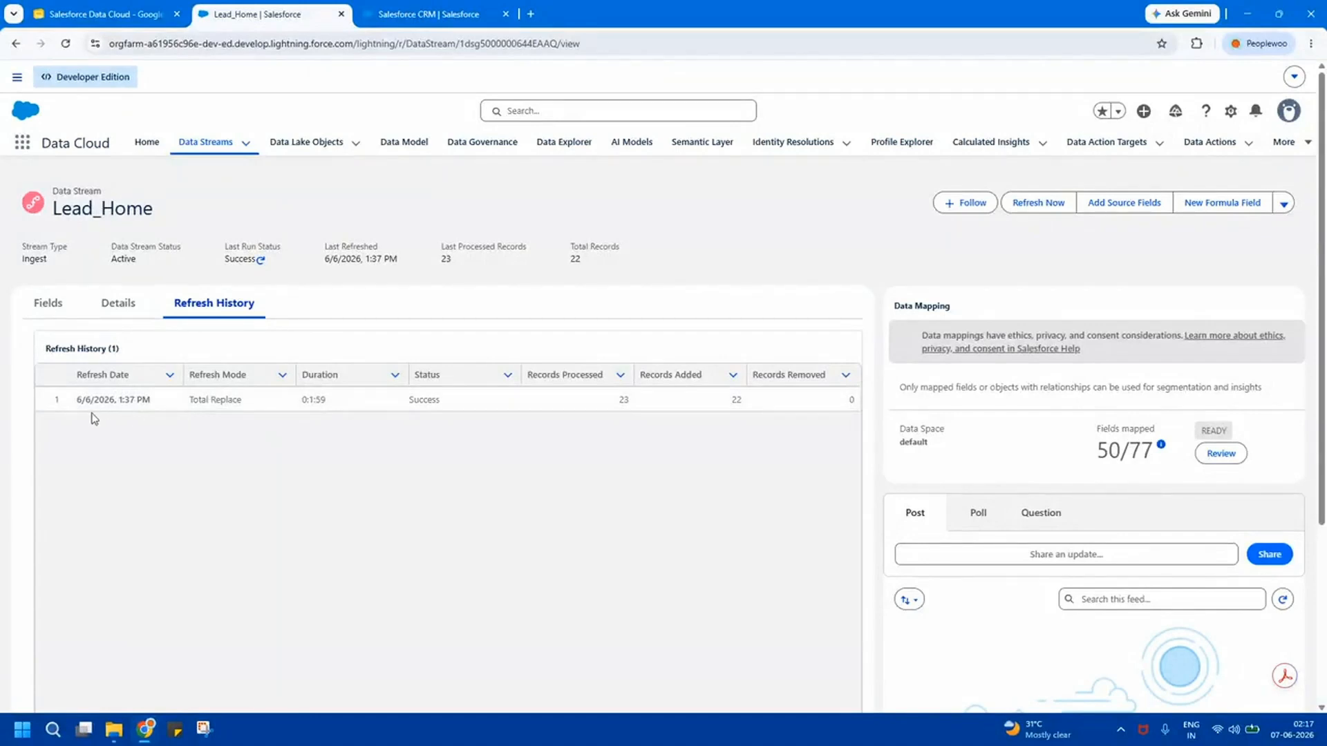
left_click_drag(90, 401, 809, 408)
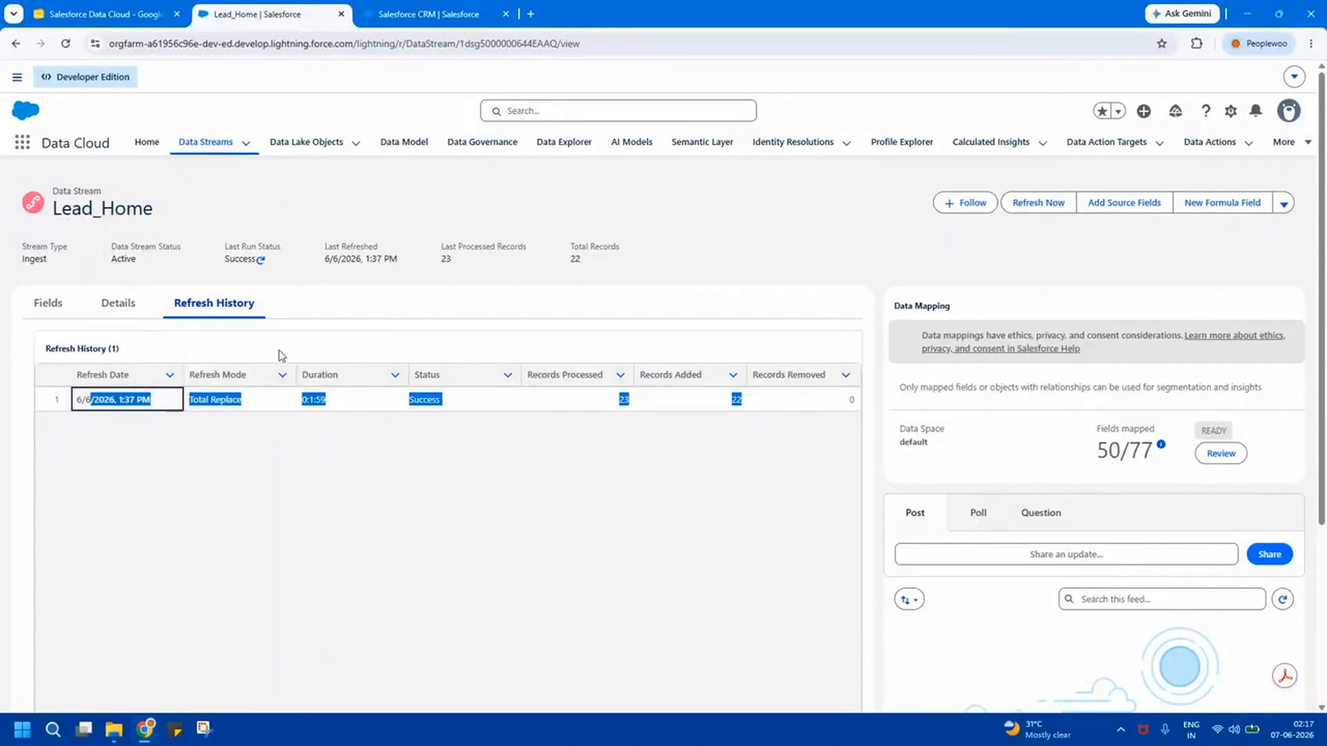